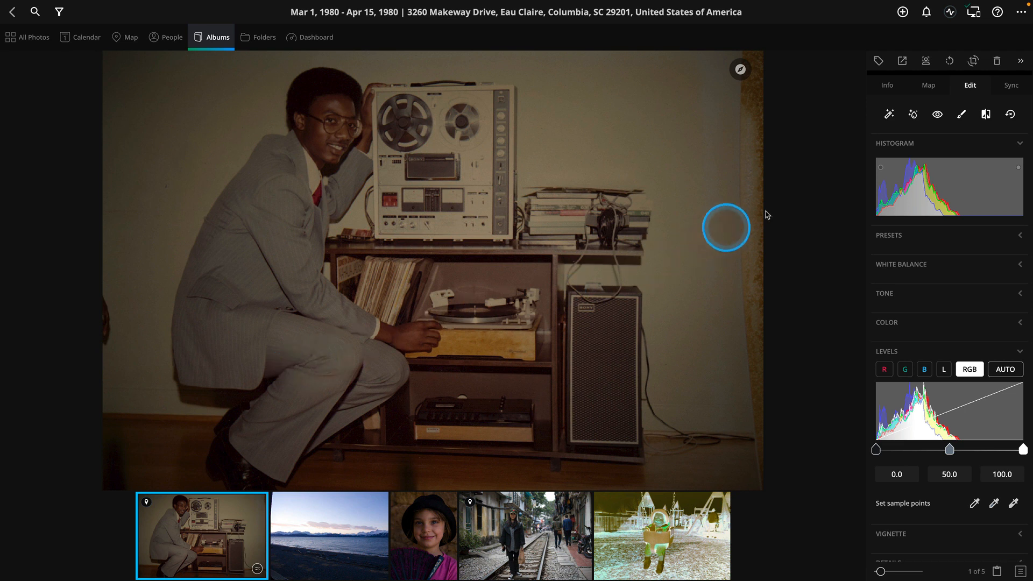
# - Crop the stereo photo with a free aspect ratio, trimming the dark object off its left edge and the curtain off its right edge
pyautogui.click(974, 62)
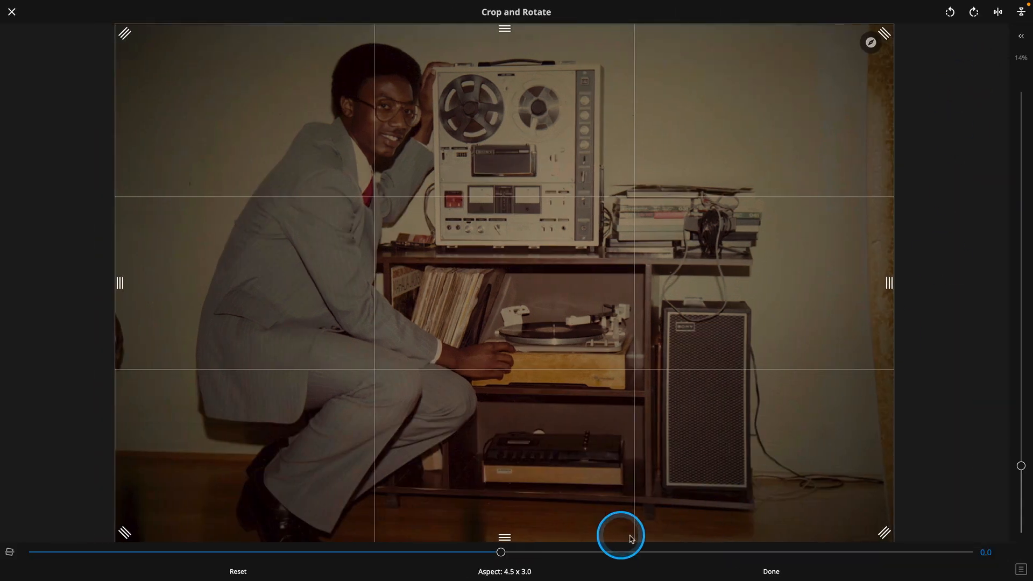
pyautogui.click(517, 573)
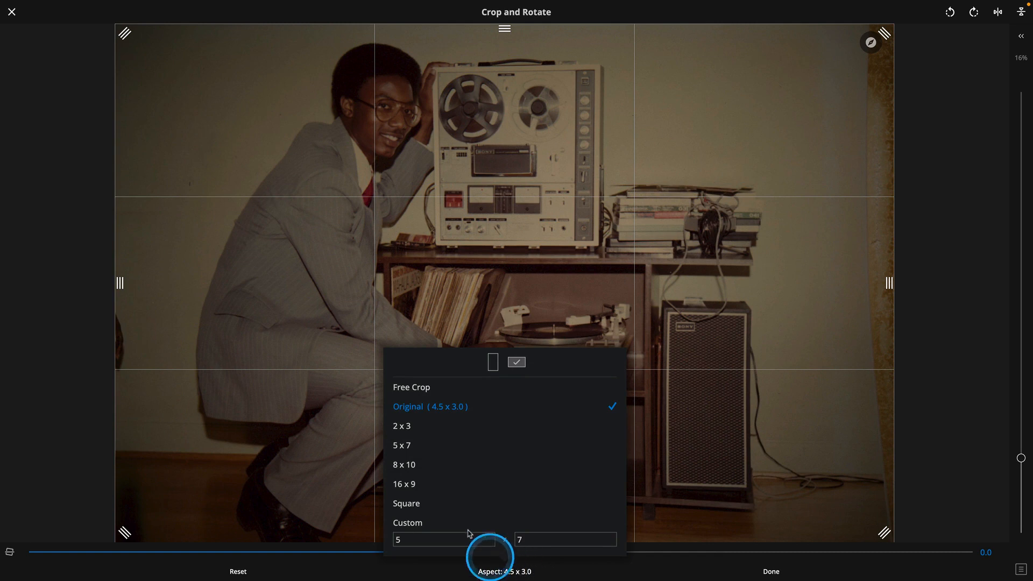
pyautogui.click(420, 390)
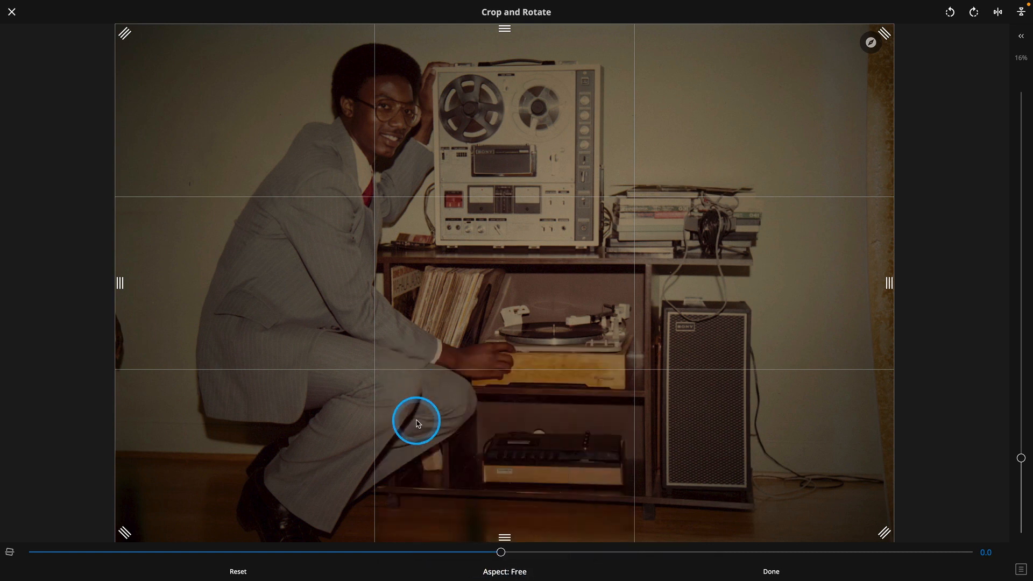
pyautogui.moveTo(118, 285); pyautogui.dragTo(153, 288)
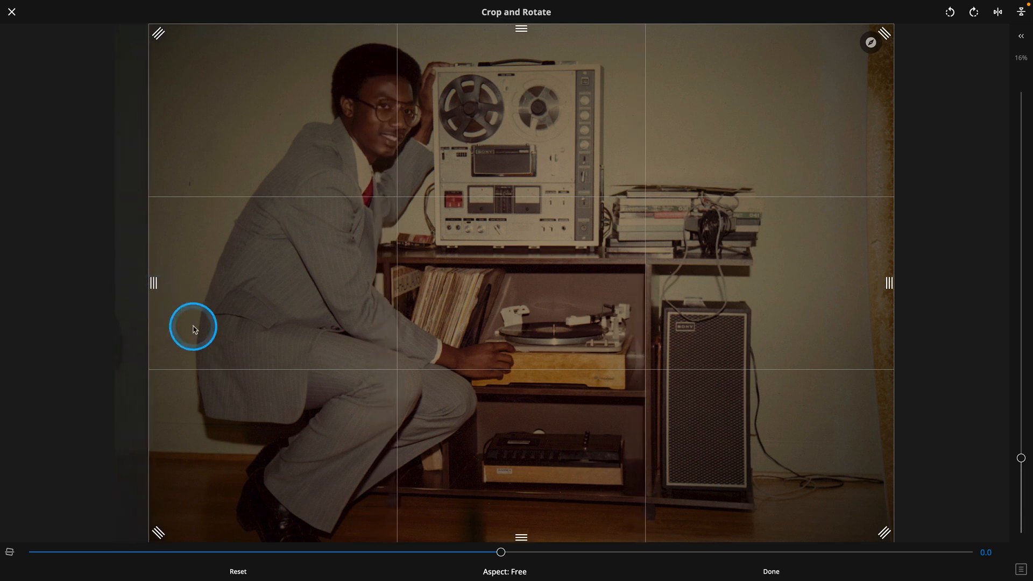
pyautogui.moveTo(887, 286); pyautogui.dragTo(843, 316)
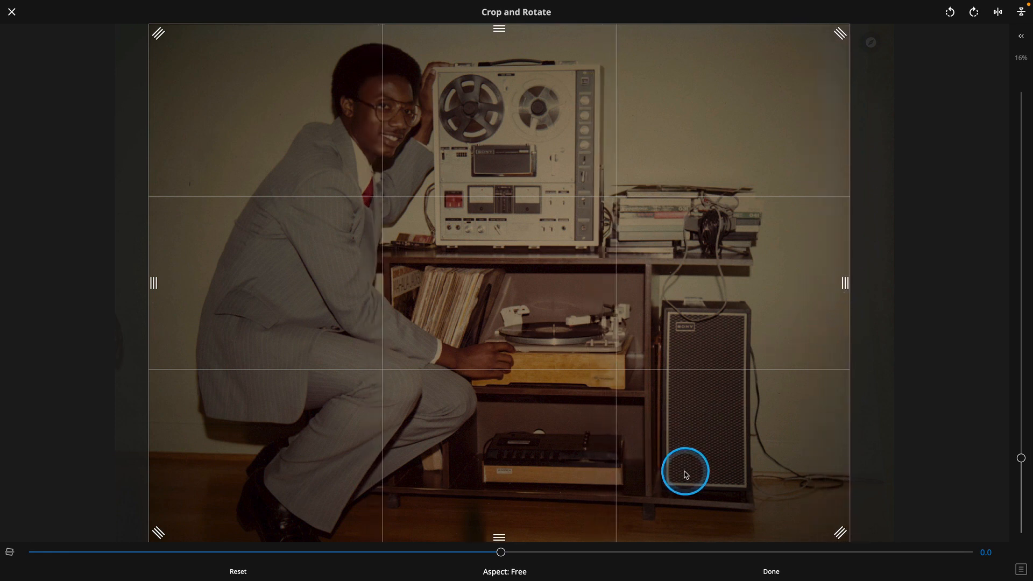
pyautogui.click(767, 569)
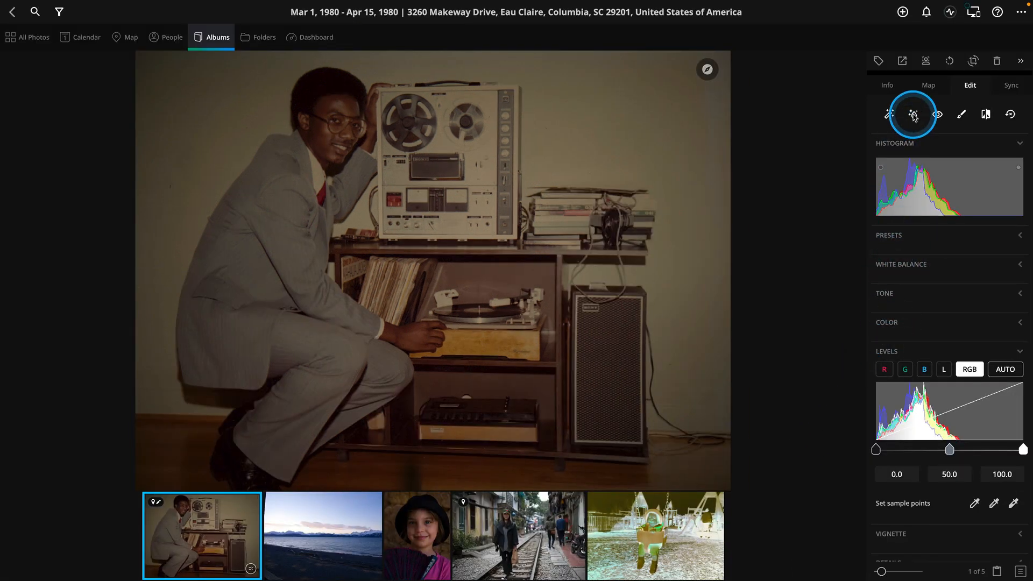
# - Automatically restore the photo's faded colours and set the RGB midtone level to 50.5
pyautogui.click(913, 115)
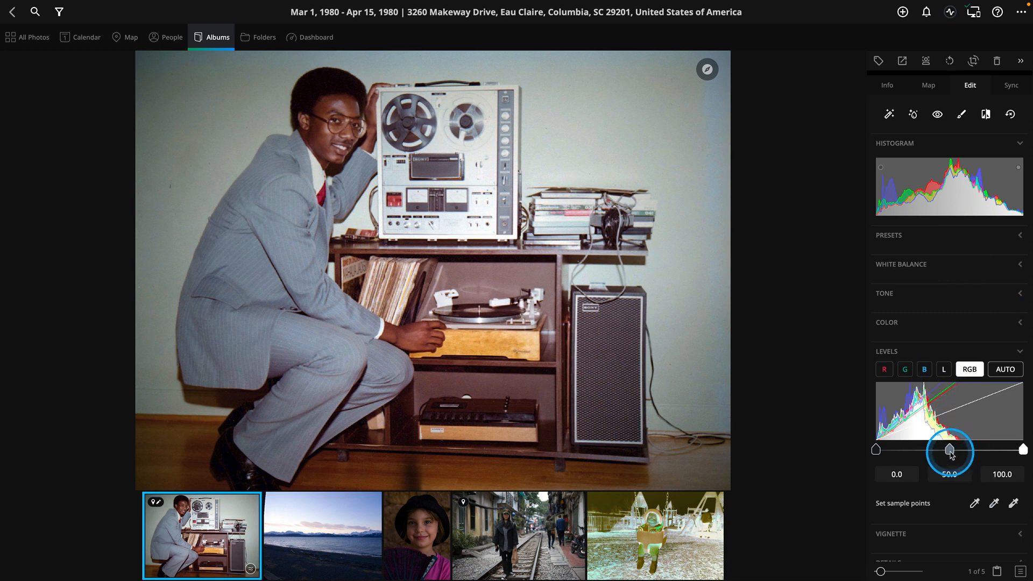
pyautogui.moveTo(950, 449)
pyautogui.mouseDown()
pyautogui.moveTo(942, 452)
pyautogui.moveTo(951, 452)
pyautogui.mouseUp()
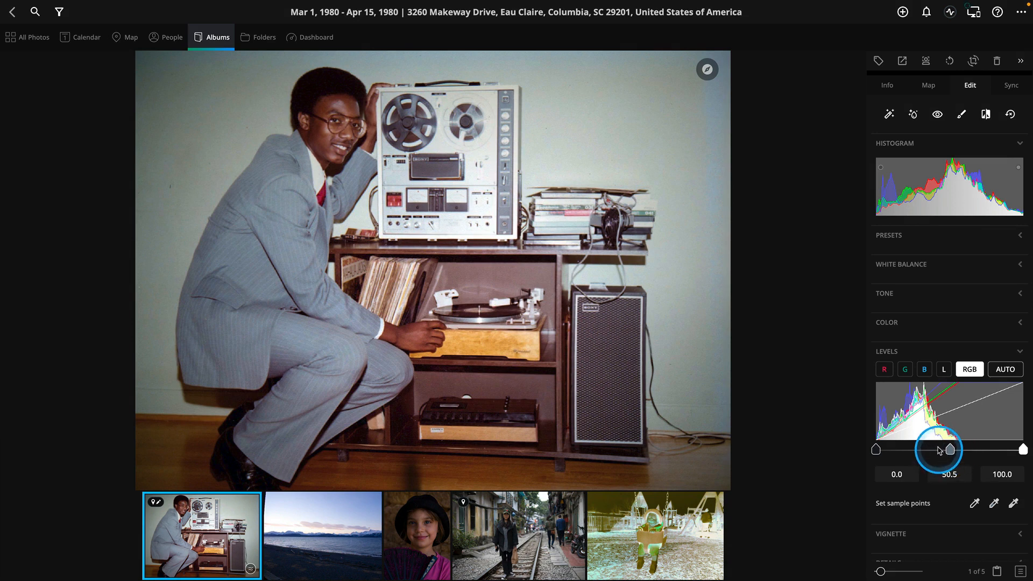
# - Compare the restored stereo photo with its unedited original, and return to the edited version
pyautogui.click(988, 121)
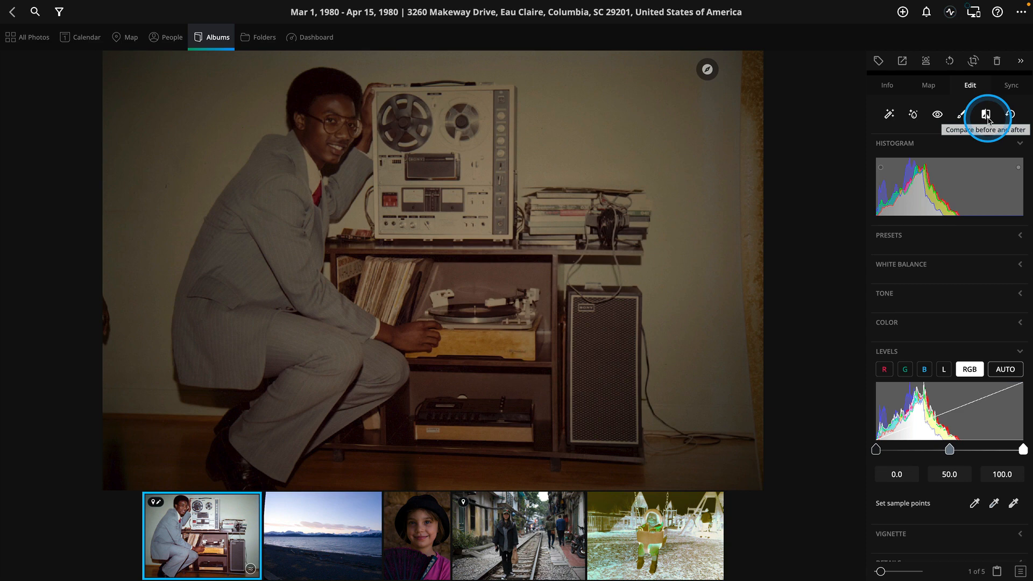
pyautogui.click(988, 121)
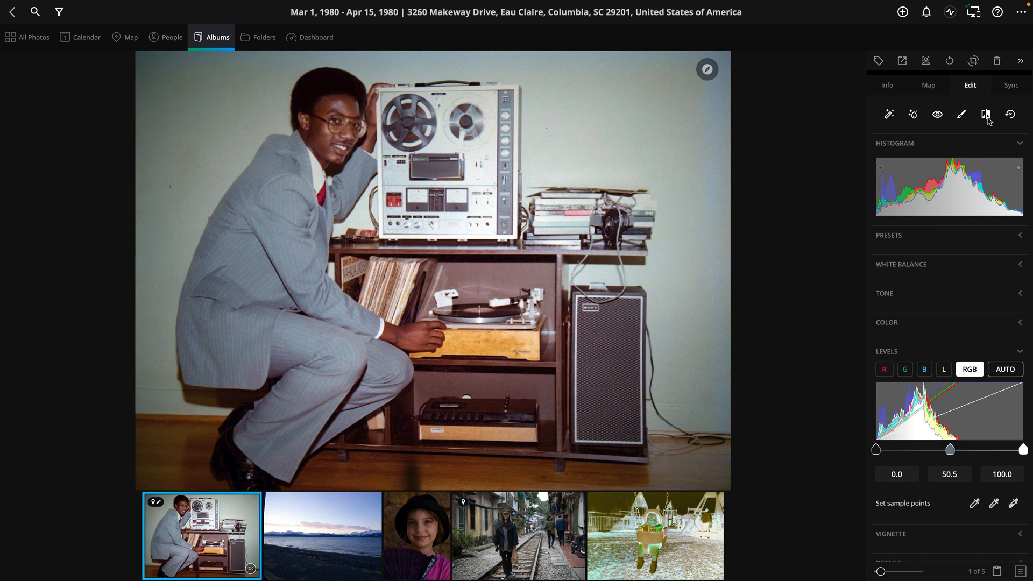
pyautogui.click(987, 123)
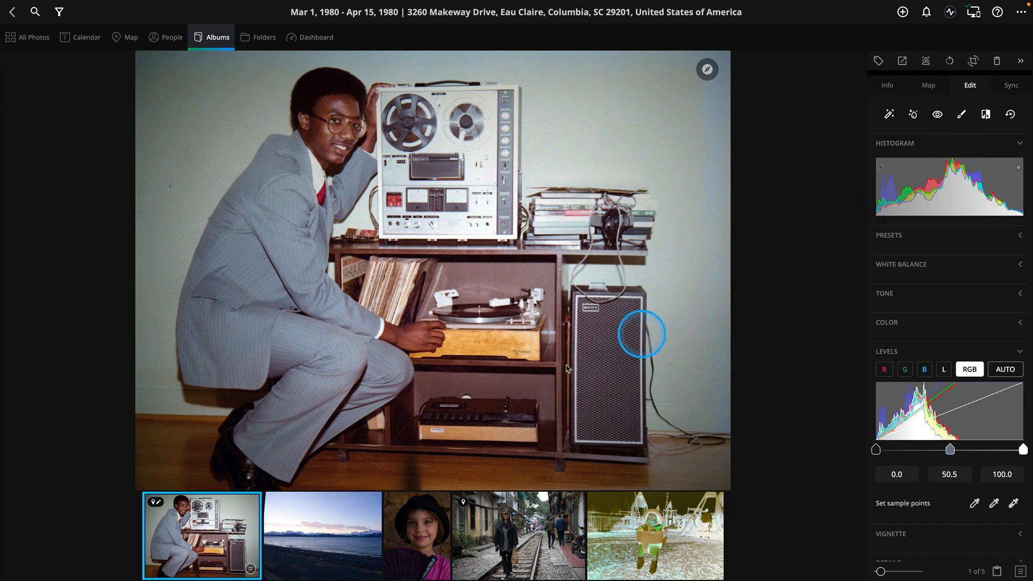
# - Crop the beach sunset photo to 16 x 9, positioning the frame to exclude the dark strip along the photo's left edge
pyautogui.click(346, 522)
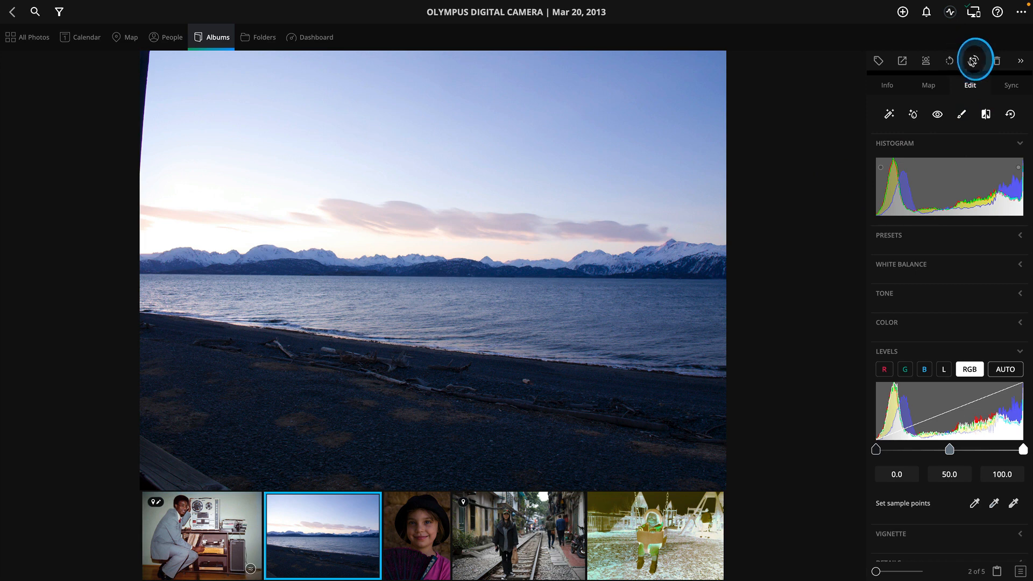
pyautogui.click(973, 61)
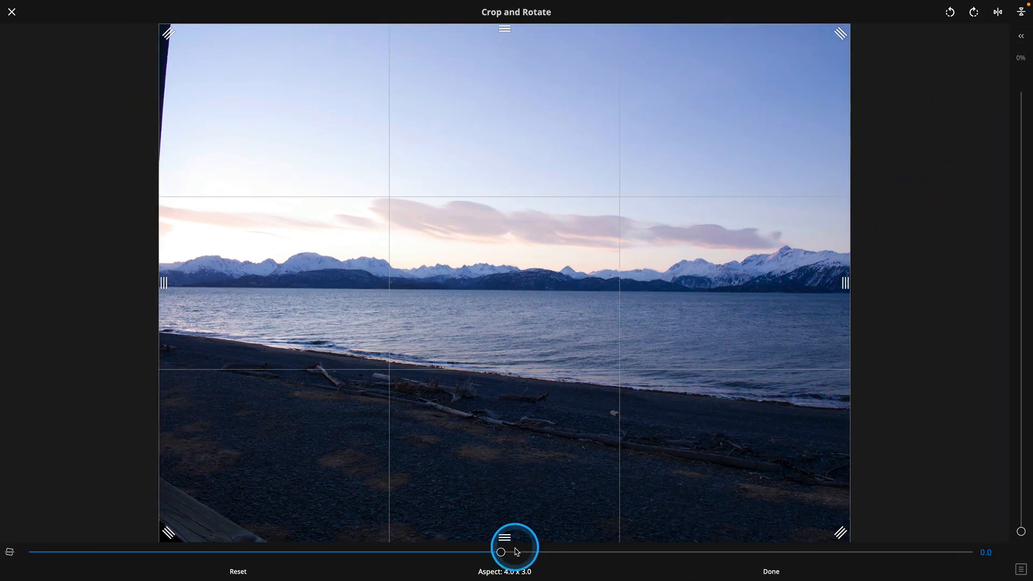
pyautogui.click(510, 572)
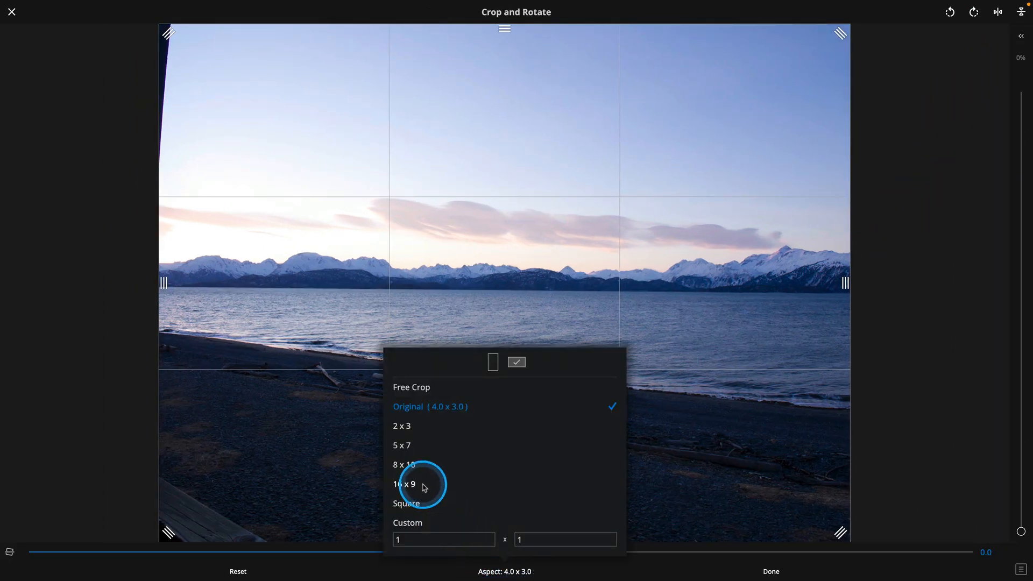
pyautogui.click(423, 486)
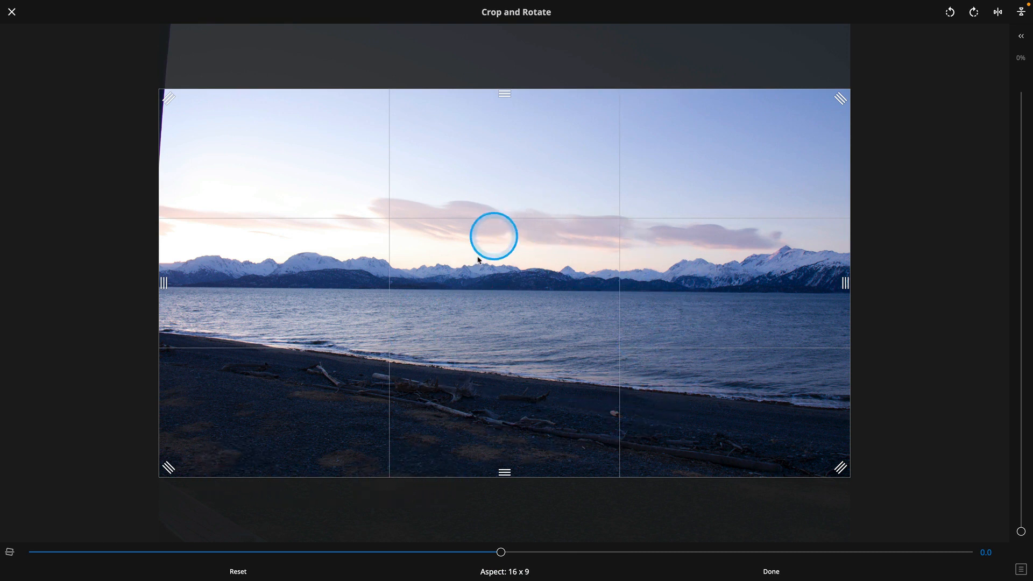
pyautogui.moveTo(495, 339)
pyautogui.mouseDown()
pyautogui.moveTo(496, 325)
pyautogui.moveTo(502, 353)
pyautogui.mouseUp()
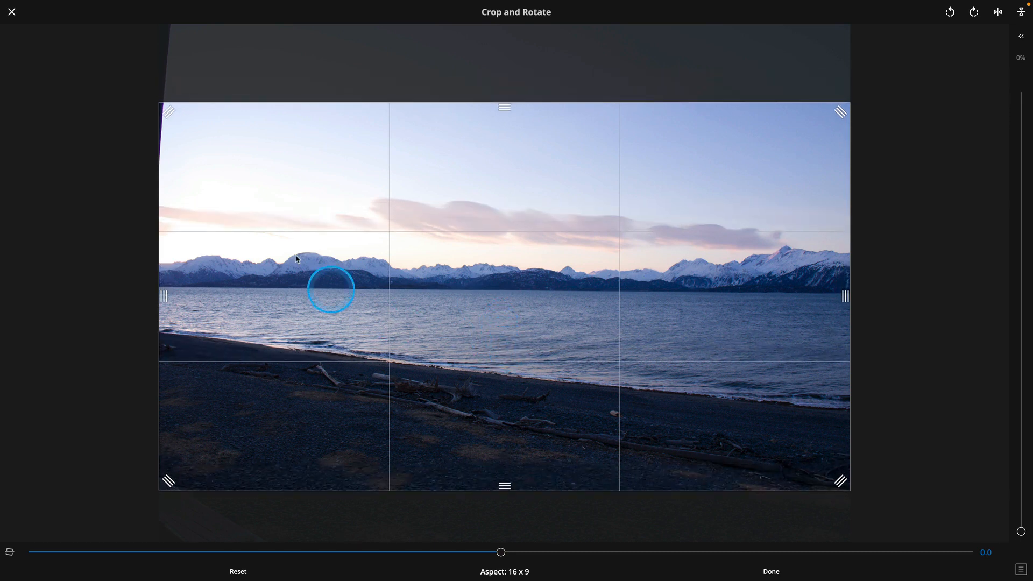
pyautogui.moveTo(165, 296); pyautogui.dragTo(180, 300)
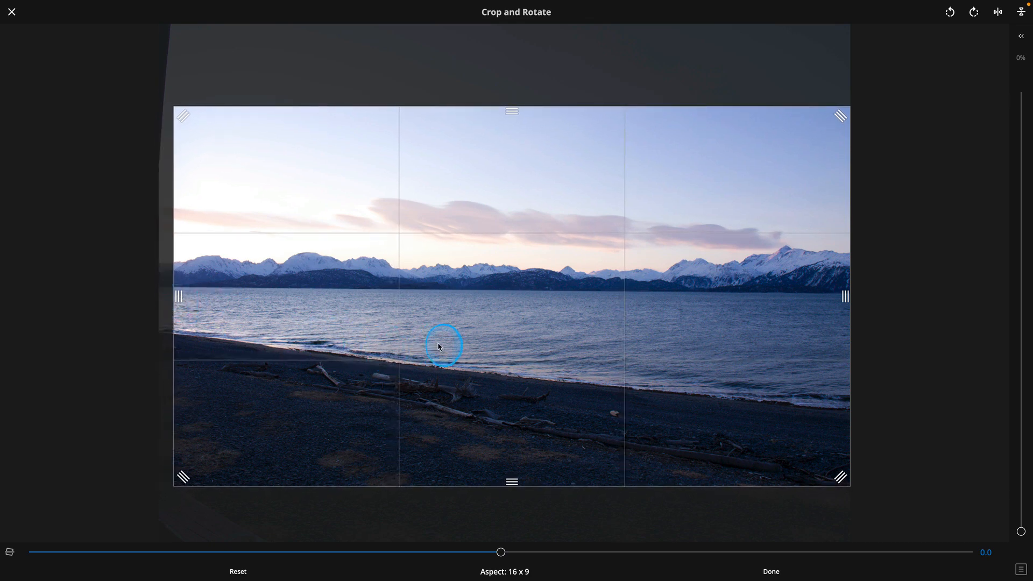
pyautogui.moveTo(438, 344); pyautogui.dragTo(442, 347)
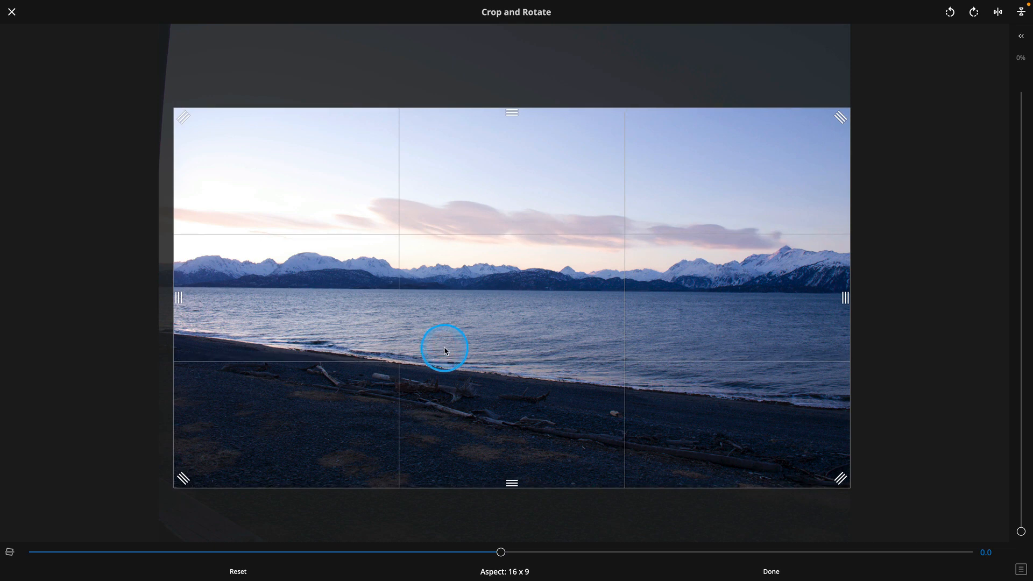
pyautogui.click(770, 572)
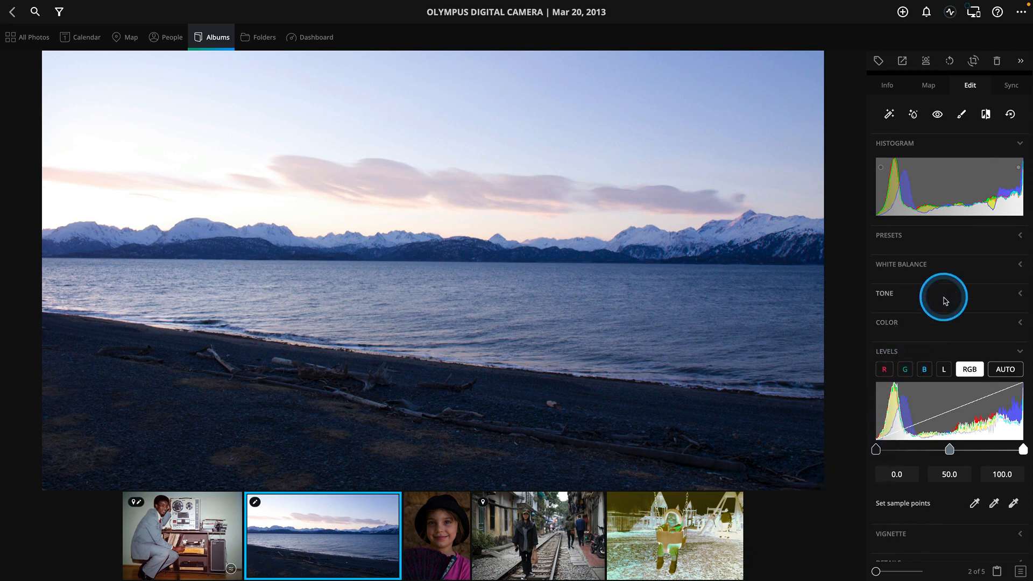
# - Set the beach photo's white balance temperature to 5966 K
pyautogui.click(1019, 267)
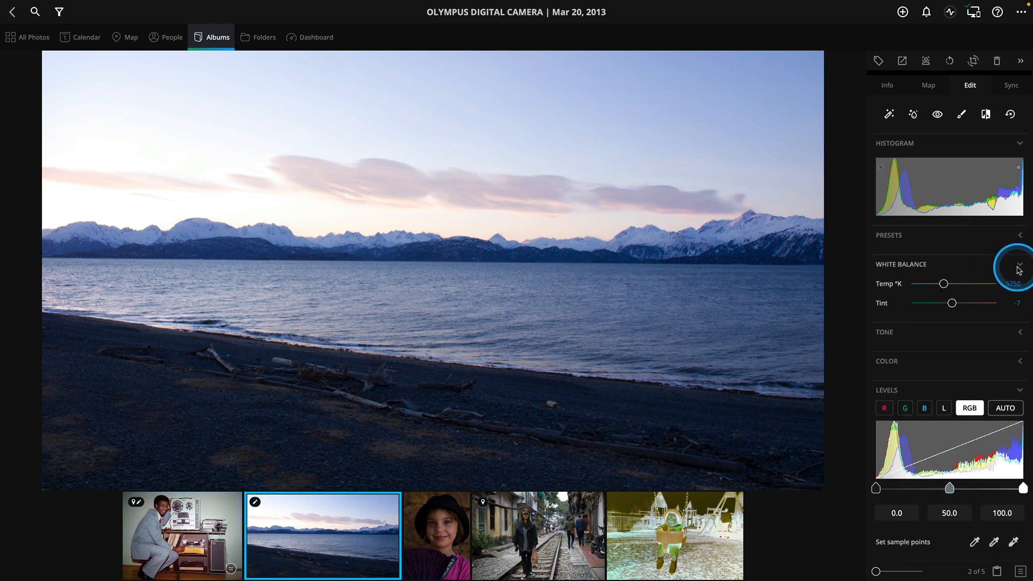
pyautogui.click(1022, 334)
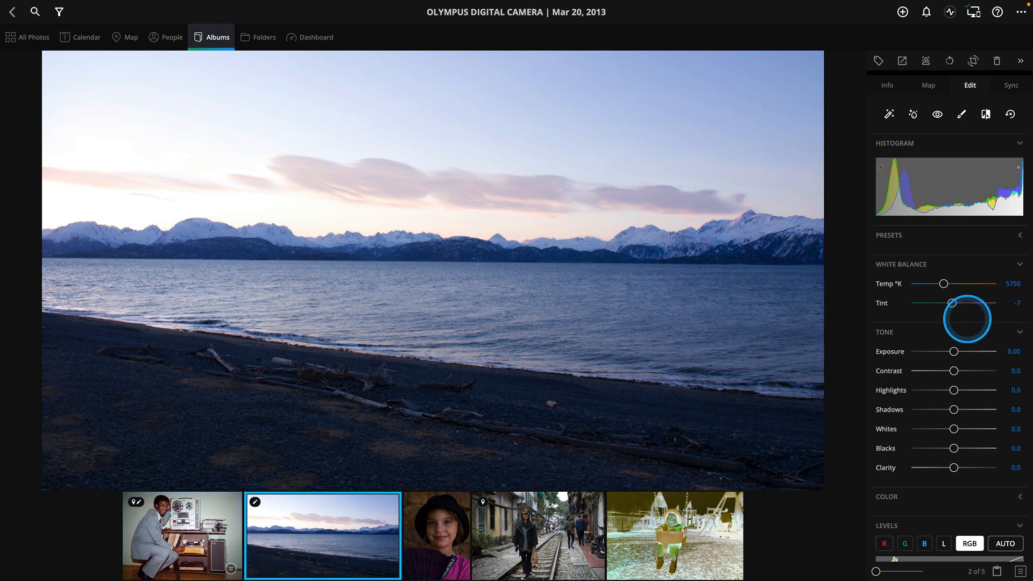
pyautogui.click(944, 284)
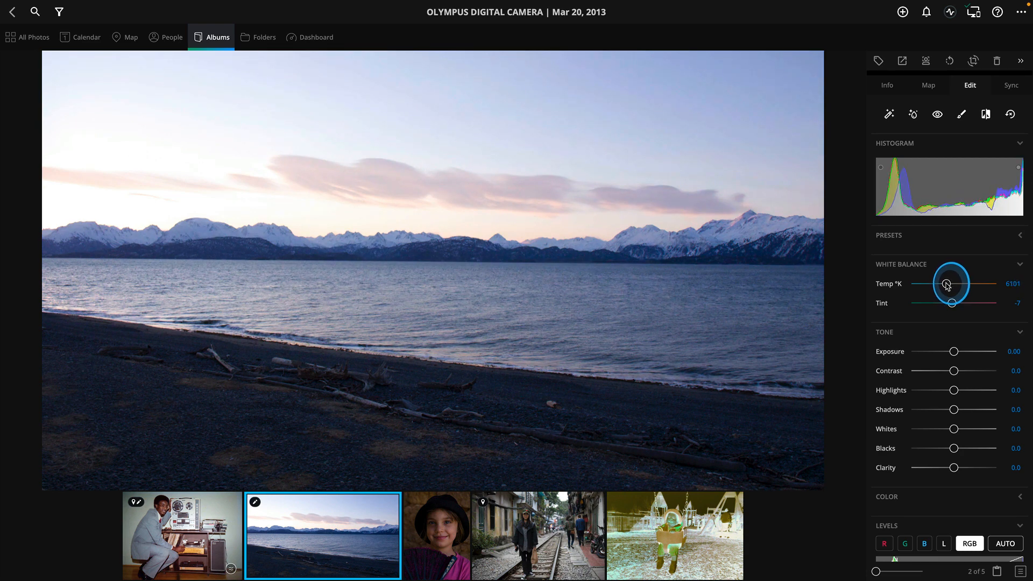
pyautogui.moveTo(946, 285); pyautogui.dragTo(945, 285)
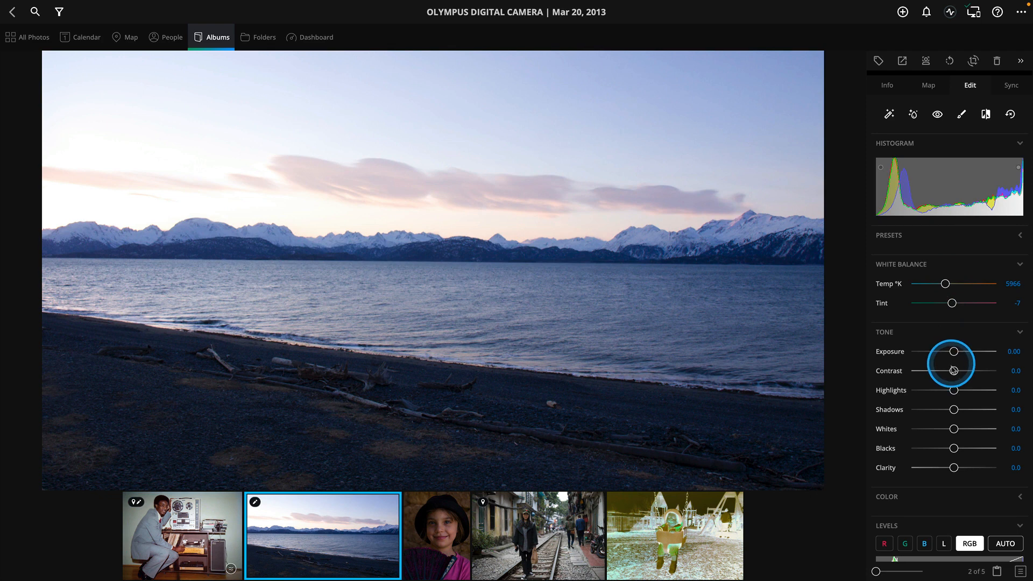
# - Adjust the beach photo's tone with highlights at -78, contrast at 37 and clarity at 50
pyautogui.moveTo(955, 396); pyautogui.dragTo(925, 397)
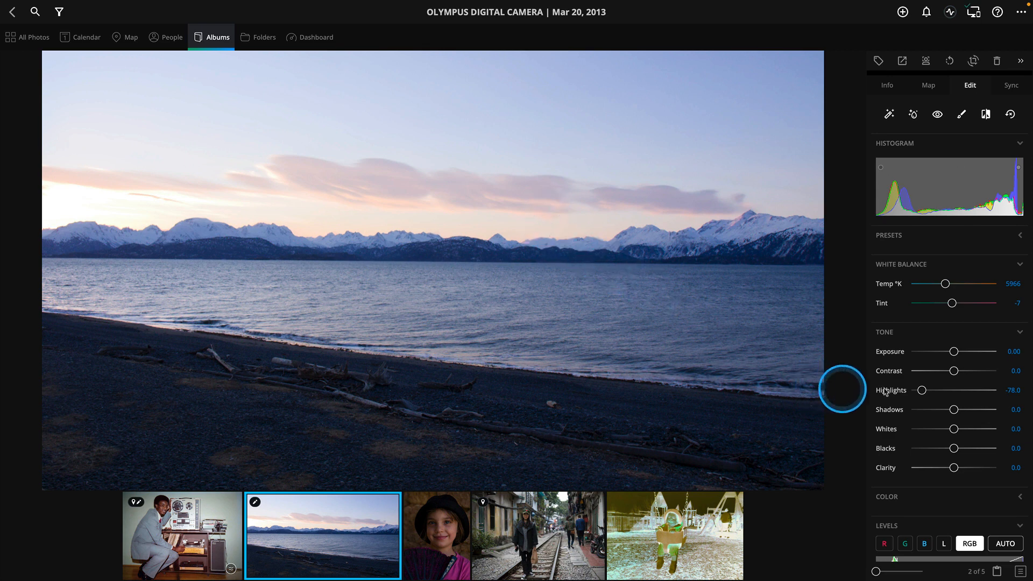
pyautogui.click(955, 372)
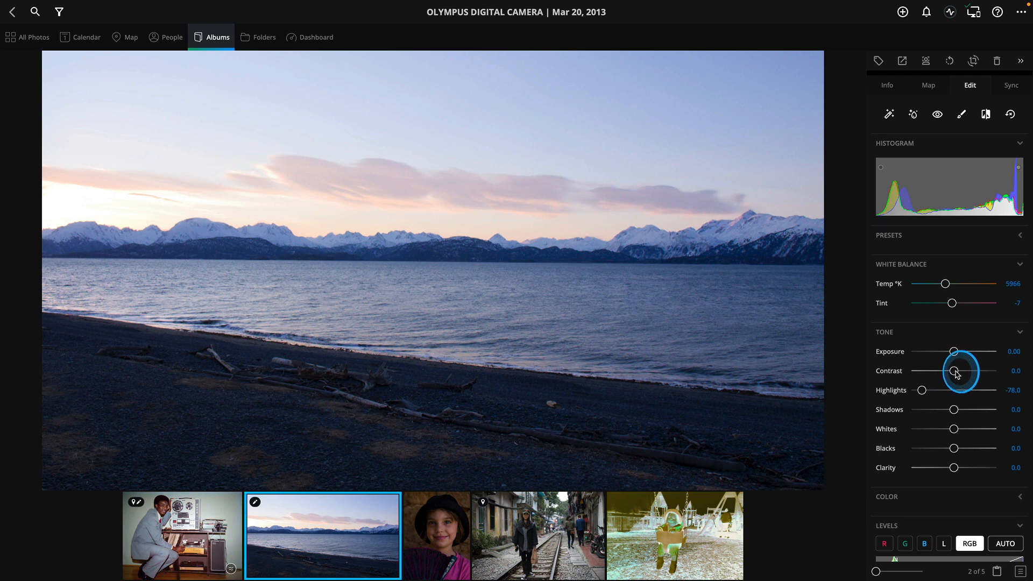
pyautogui.moveTo(959, 375)
pyautogui.mouseDown()
pyautogui.moveTo(980, 373)
pyautogui.moveTo(971, 374)
pyautogui.mouseUp()
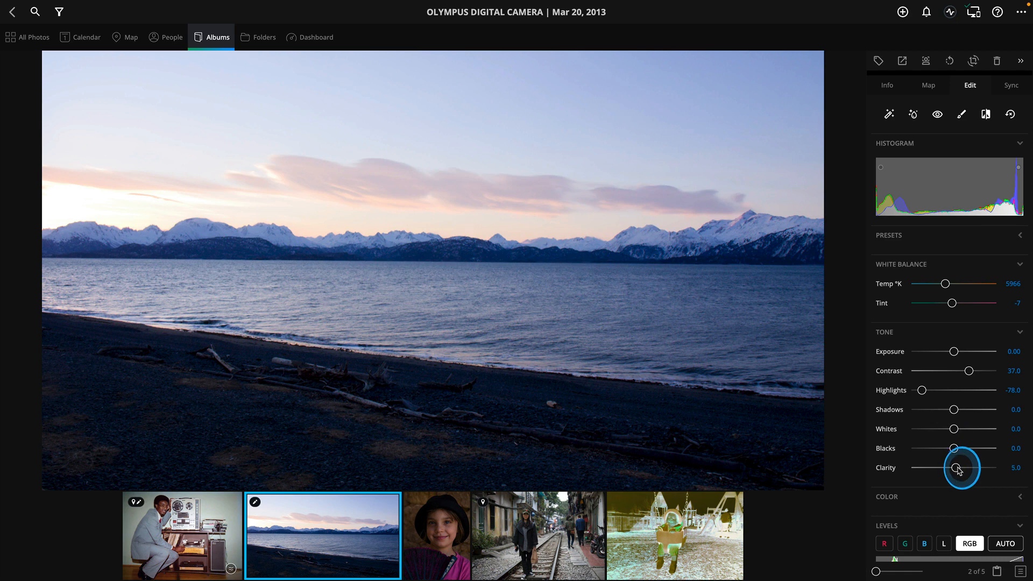
pyautogui.moveTo(959, 470); pyautogui.dragTo(968, 472)
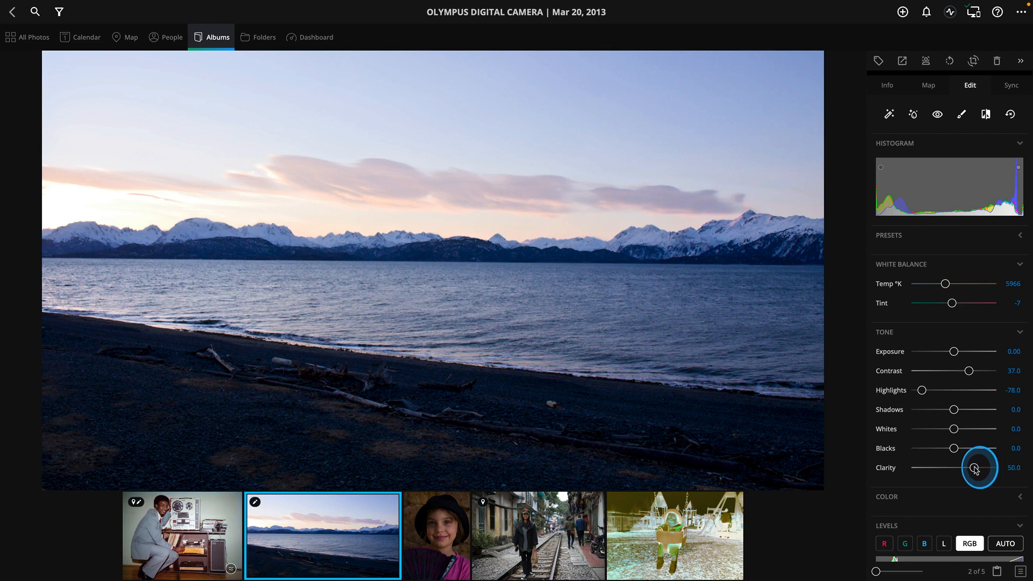
# - Set the beach photo's vibrance to 37 and saturation to 8, and compare the result with the unedited original
pyautogui.scroll(-1, 953, 416)
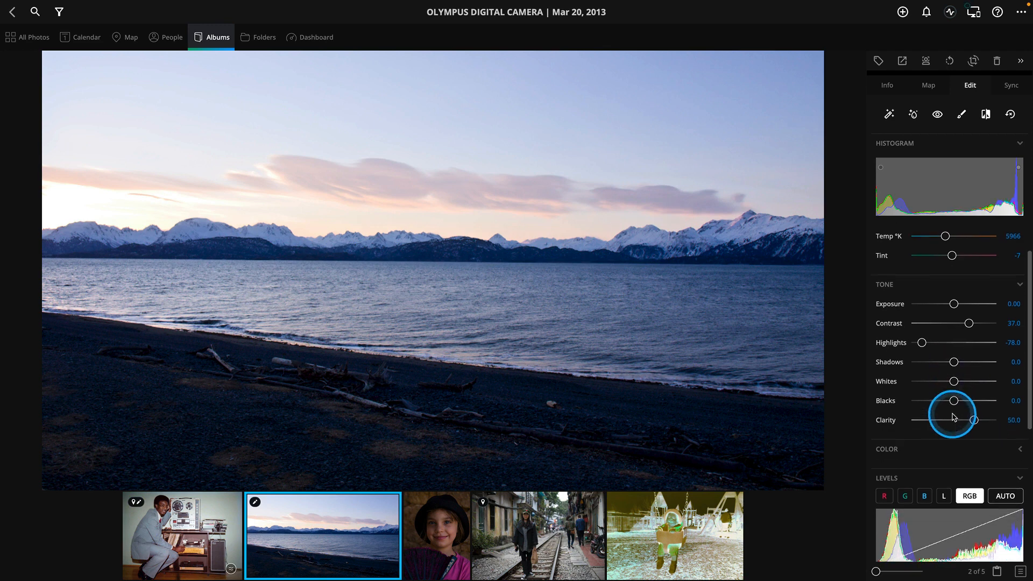
pyautogui.click(1015, 441)
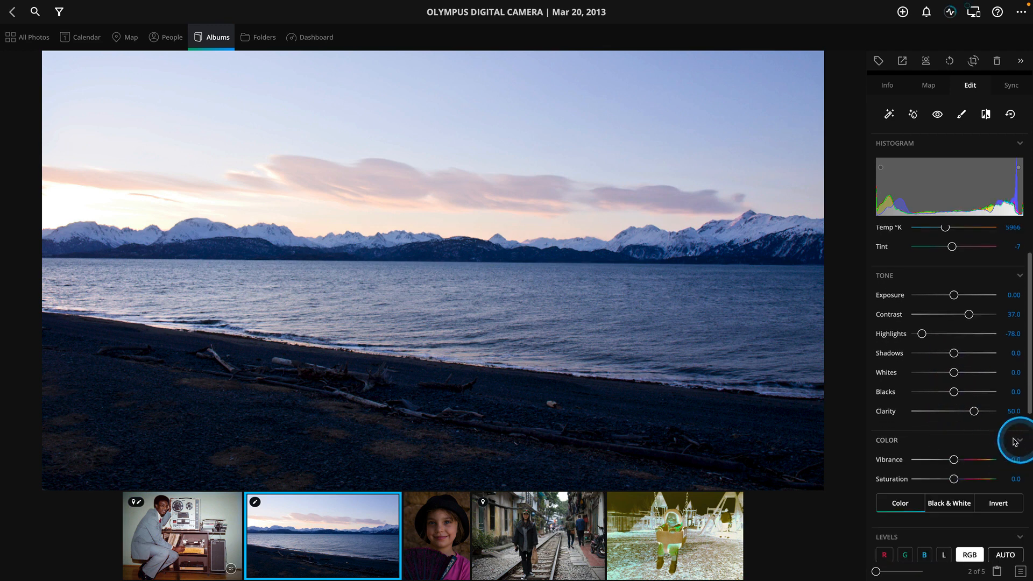
pyautogui.scroll(-1, 980, 415)
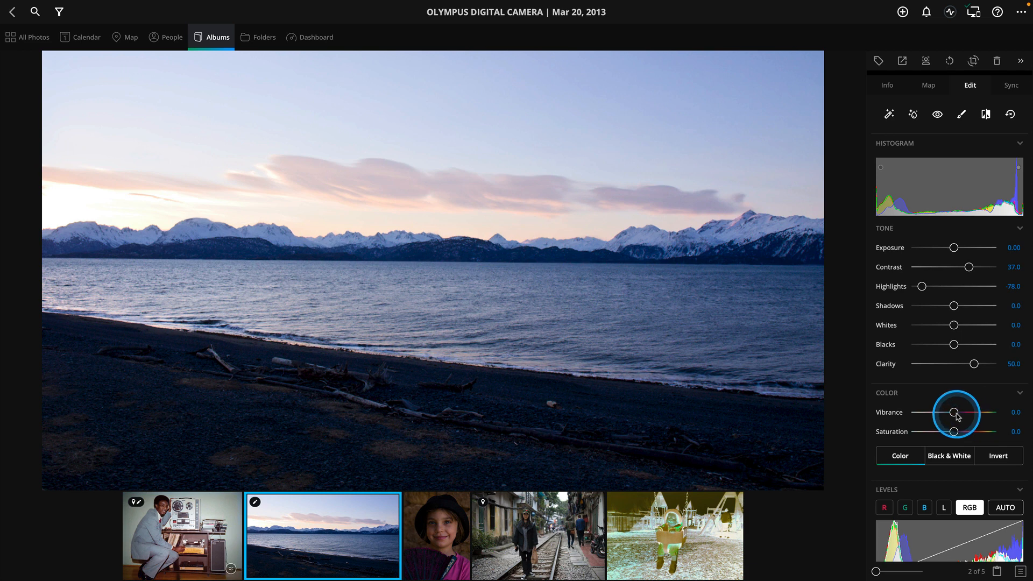
pyautogui.moveTo(956, 413); pyautogui.dragTo(962, 415)
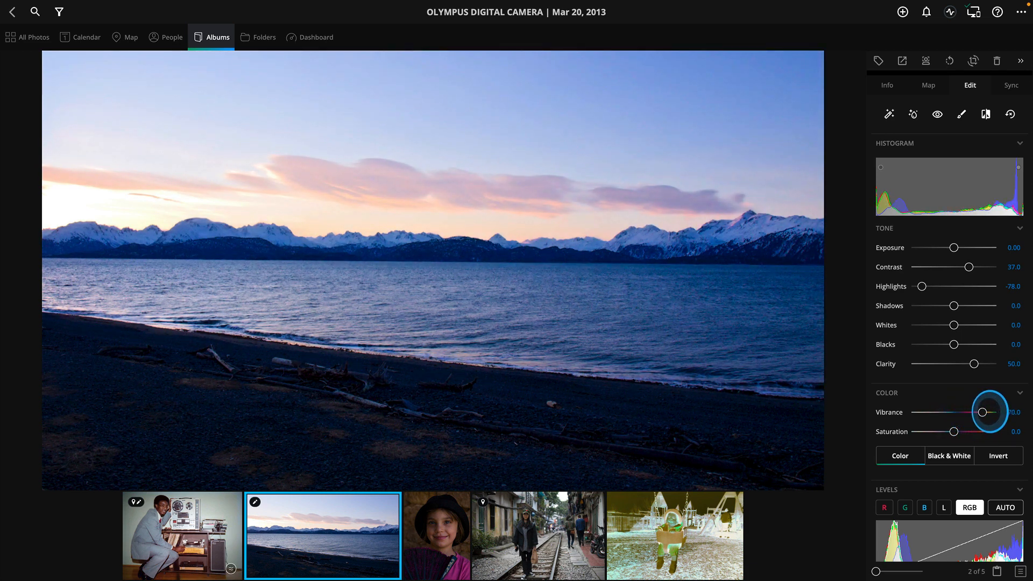
pyautogui.moveTo(978, 414); pyautogui.dragTo(973, 415)
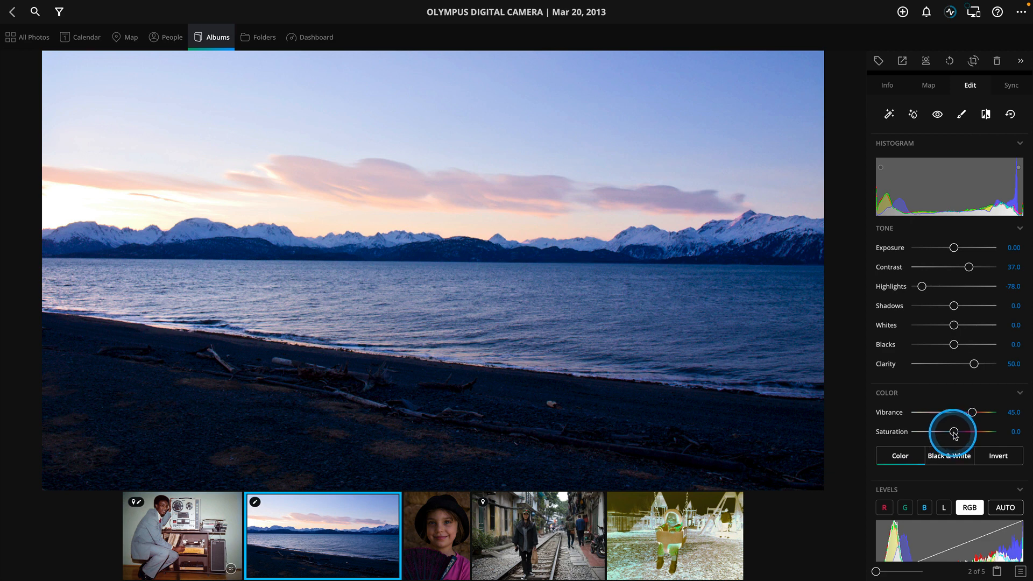
pyautogui.moveTo(954, 436); pyautogui.dragTo(970, 413)
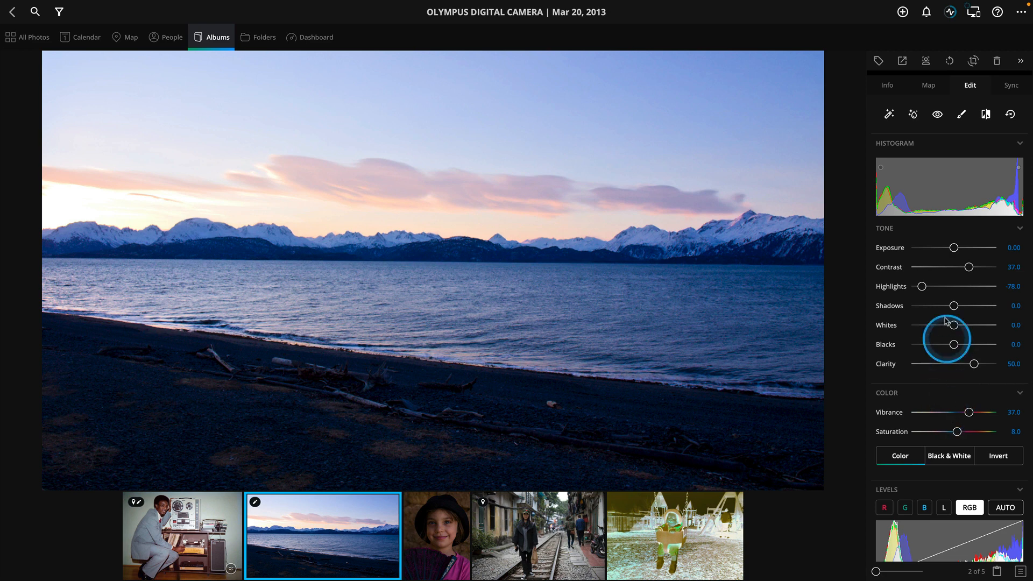
pyautogui.click(986, 116)
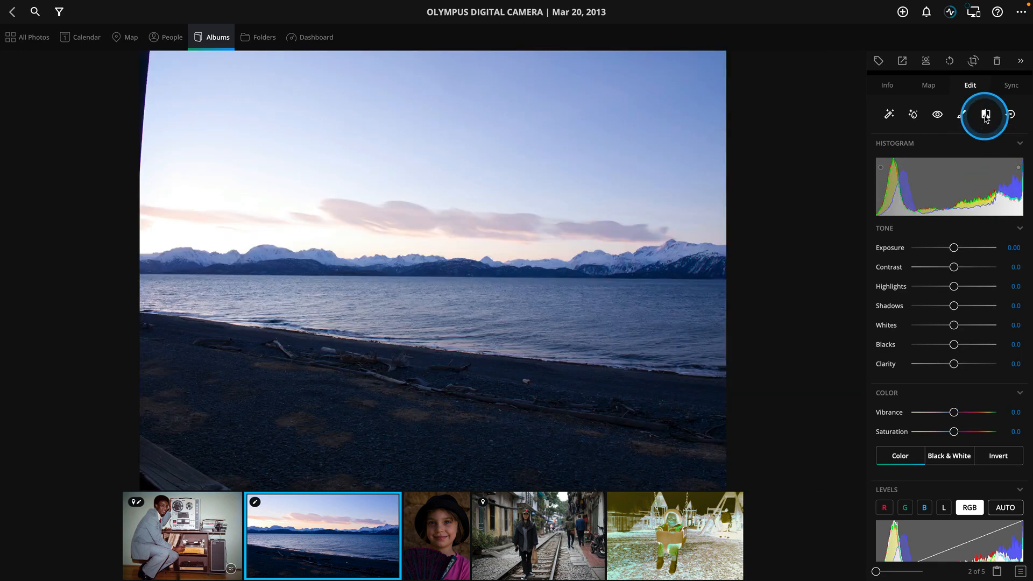
pyautogui.click(986, 115)
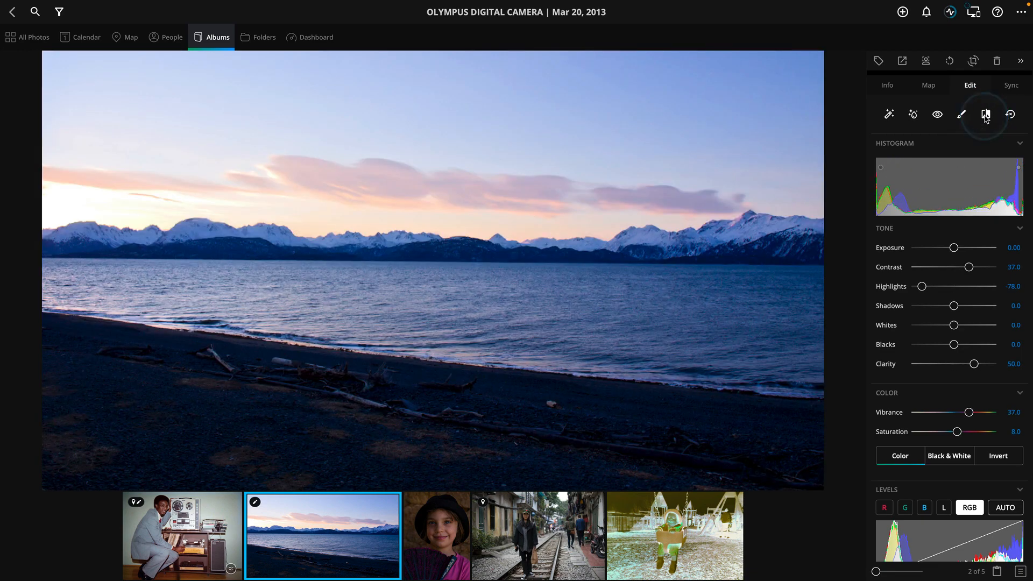
# - Adjust the portrait of the girl in the hat with exposure 0.52, shadows 83 and vibrance -16, and compare it with the original
pyautogui.click(443, 548)
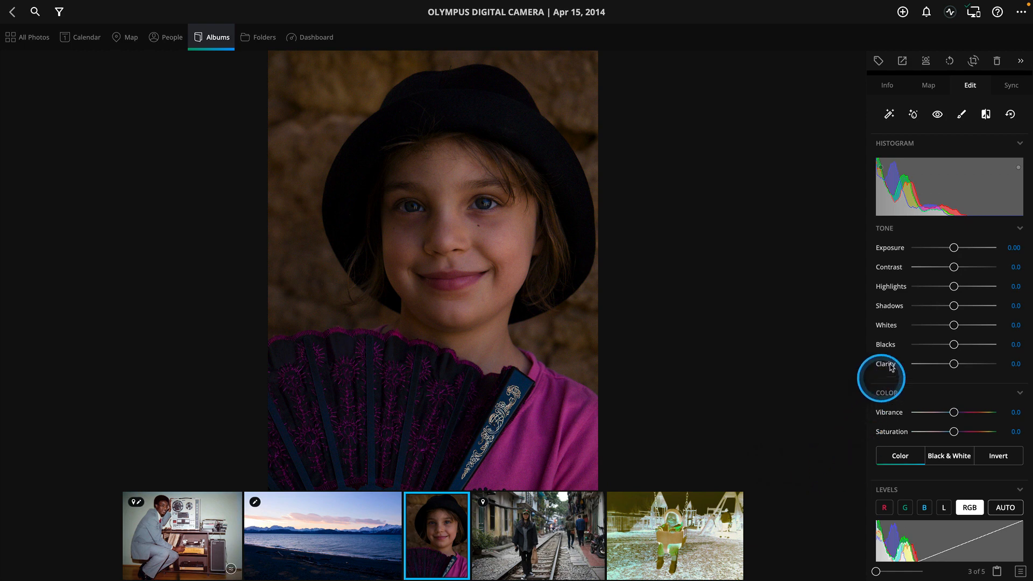
pyautogui.moveTo(954, 249); pyautogui.dragTo(960, 249)
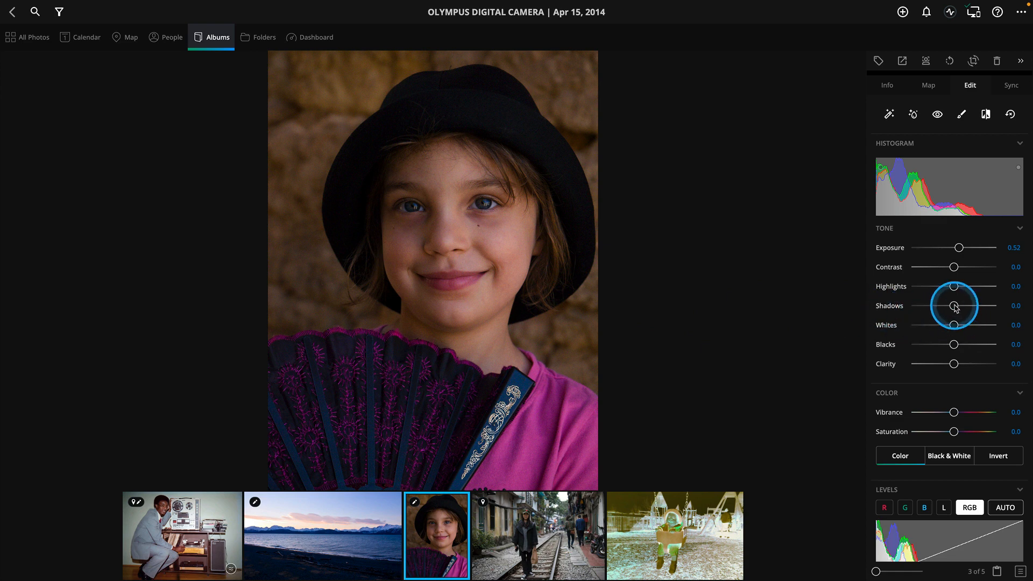
pyautogui.moveTo(955, 306); pyautogui.dragTo(988, 306)
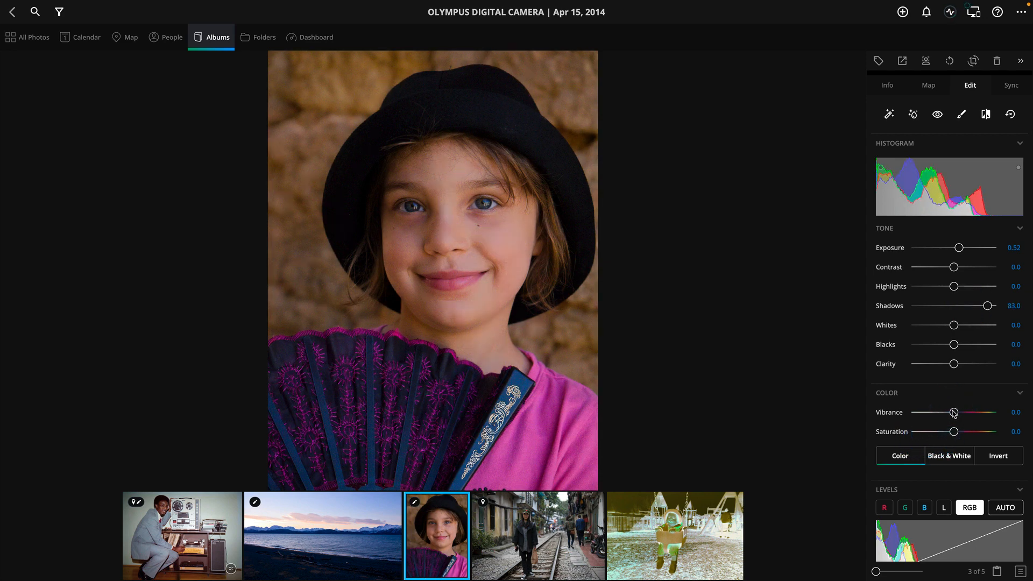
pyautogui.moveTo(954, 412); pyautogui.dragTo(948, 415)
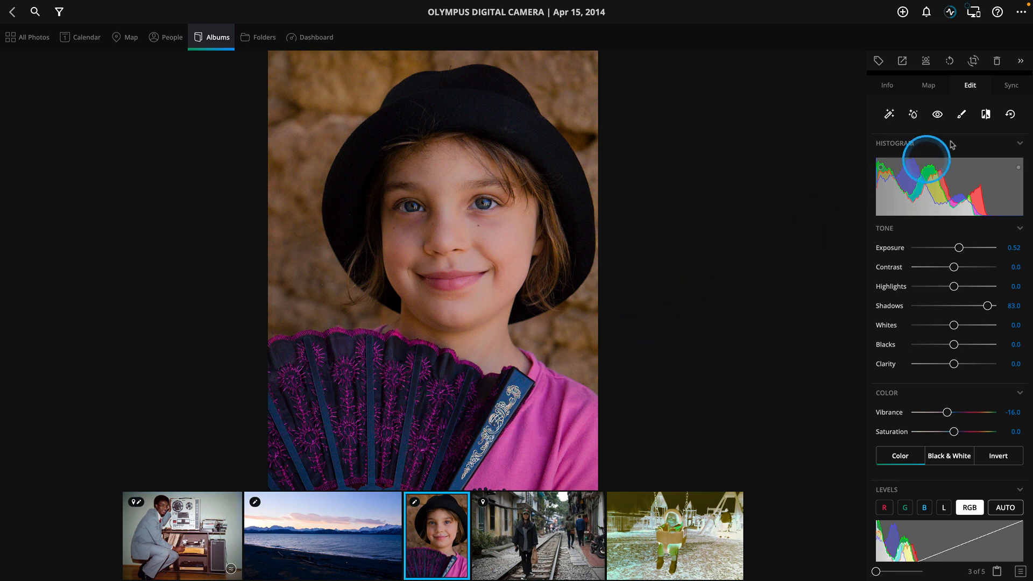
pyautogui.click(986, 115)
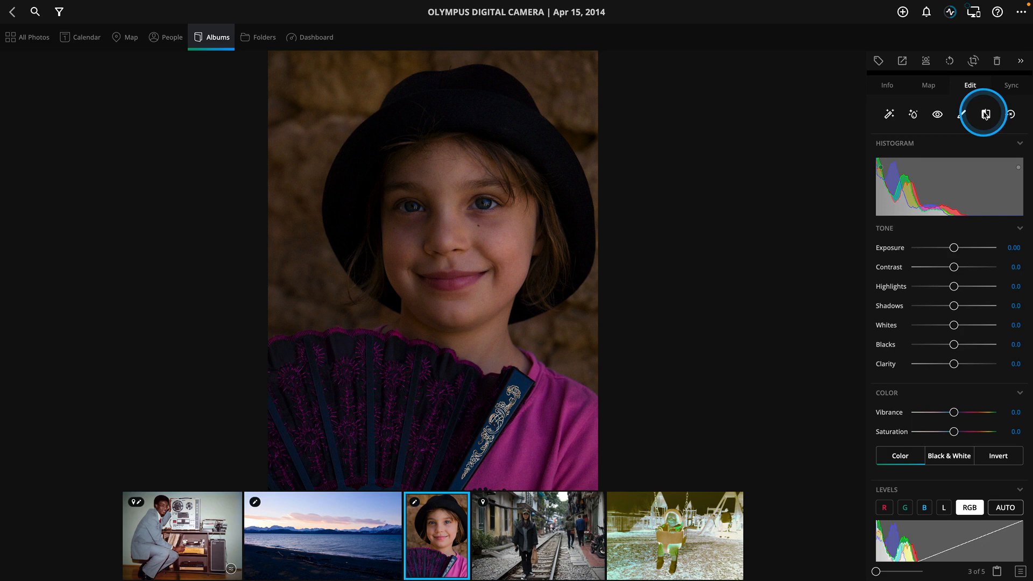
pyautogui.click(985, 115)
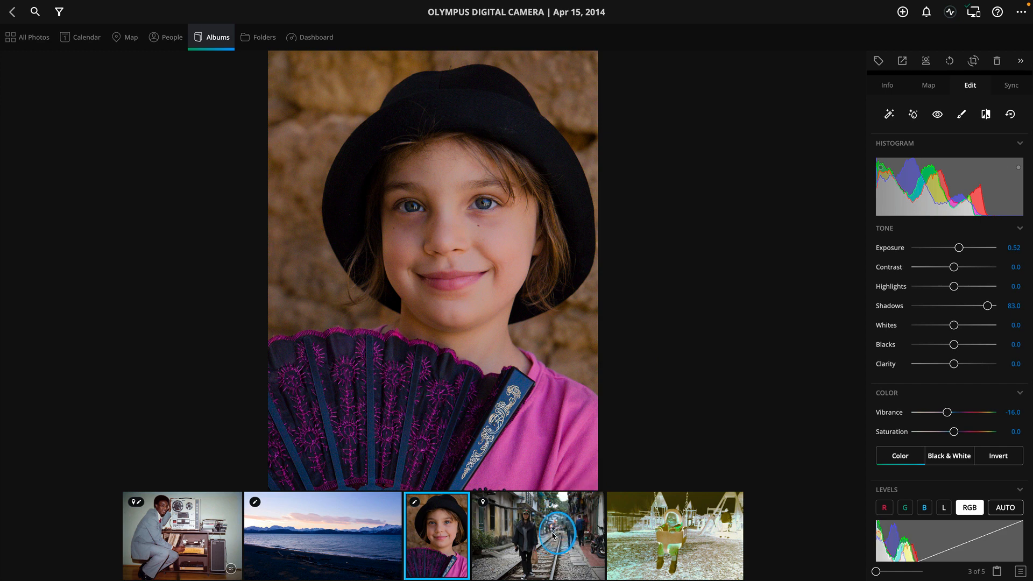
# - Convert the railway track photo to black and white with the colour mix at red 48, green 80 and blue 47
pyautogui.click(556, 508)
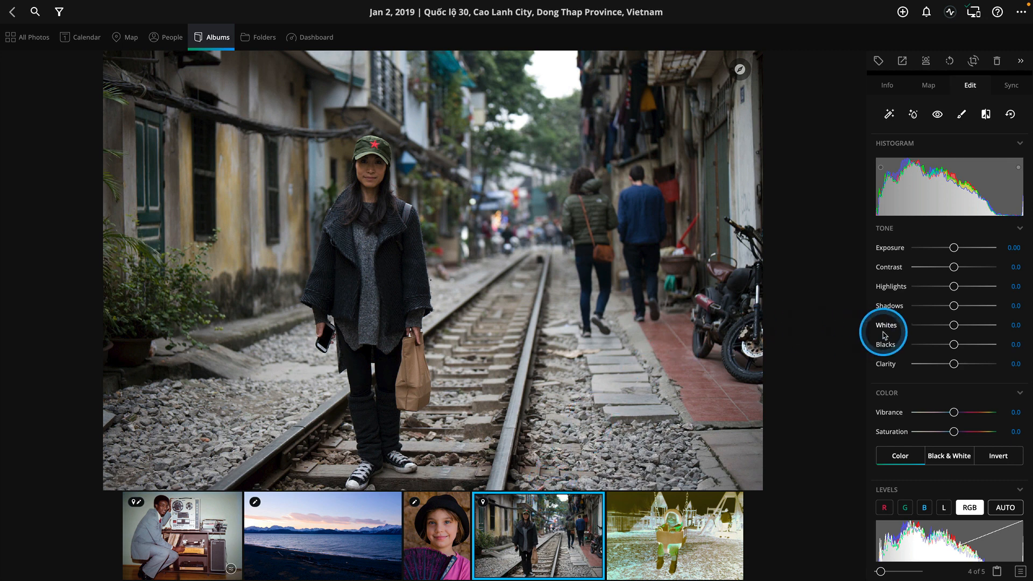
pyautogui.scroll(-1, 951, 309)
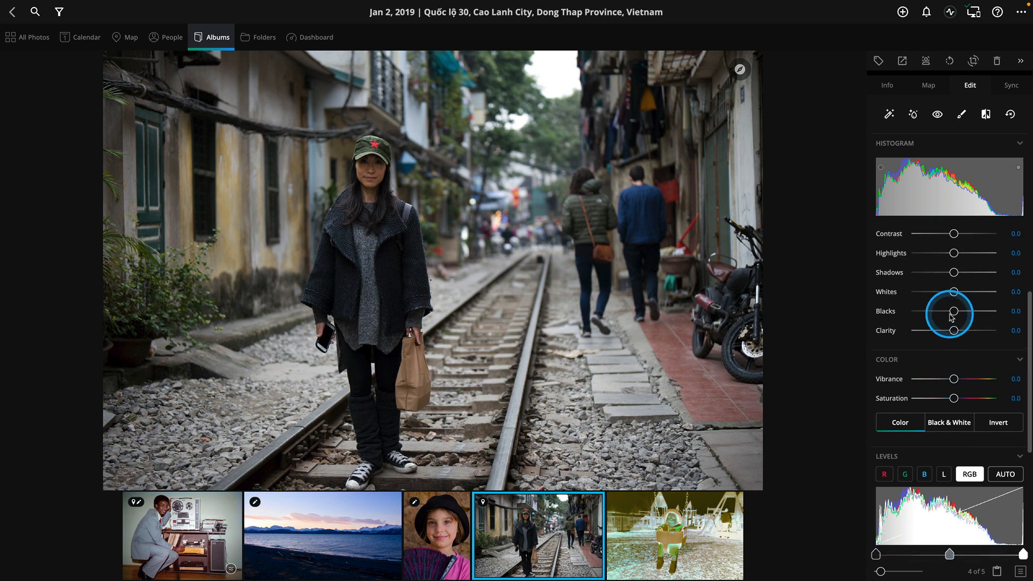
pyautogui.scroll(-1, 951, 317)
pyautogui.click(949, 399)
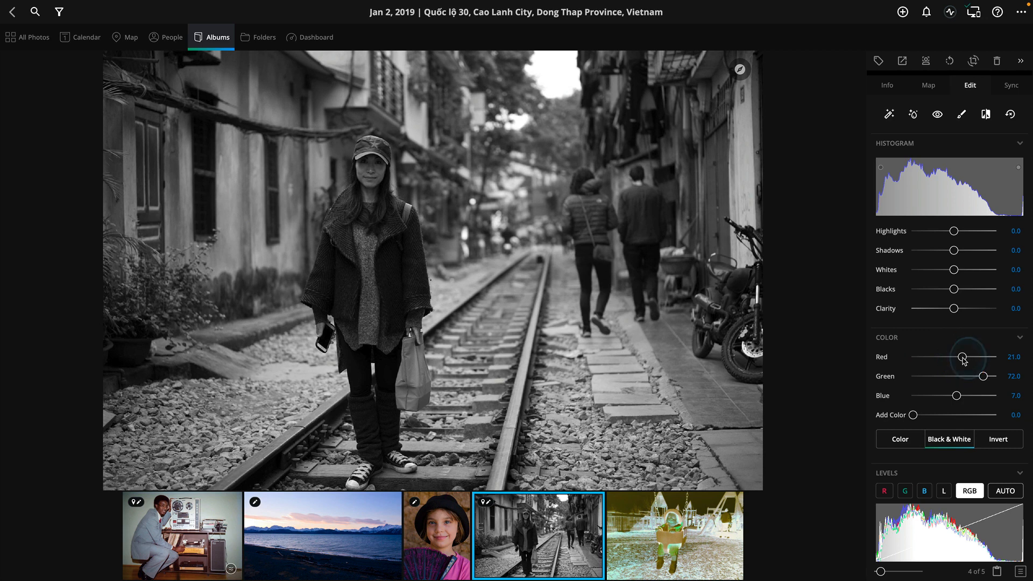
pyautogui.moveTo(963, 360)
pyautogui.mouseDown()
pyautogui.moveTo(949, 357)
pyautogui.moveTo(975, 356)
pyautogui.mouseUp()
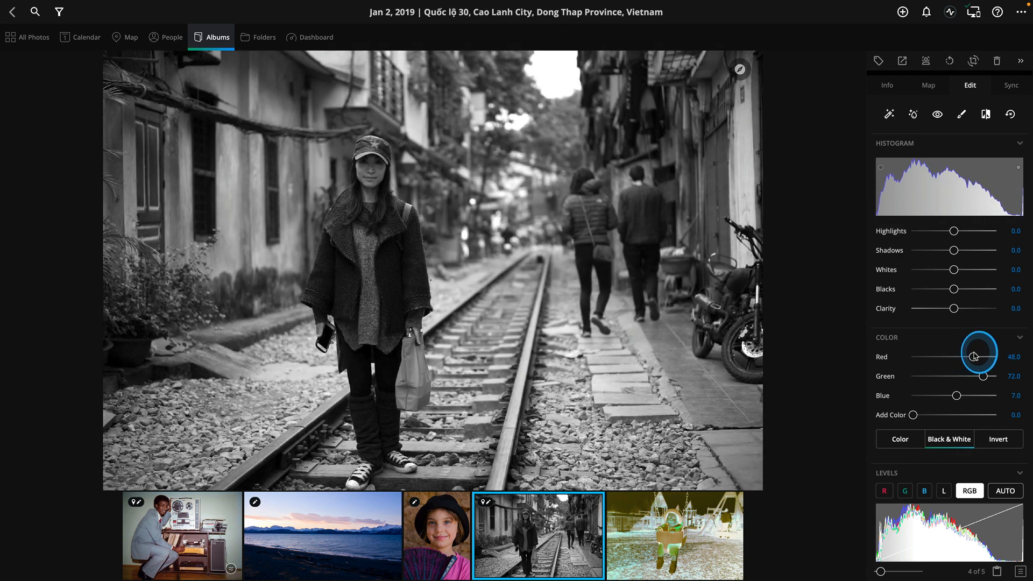
pyautogui.moveTo(984, 377); pyautogui.dragTo(974, 397)
pyautogui.click(958, 396)
# - Set the railway photo's contrast to 25, blacks to -7 and clarity to 56, and compare the result with the original
pyautogui.scroll(3, 942, 381)
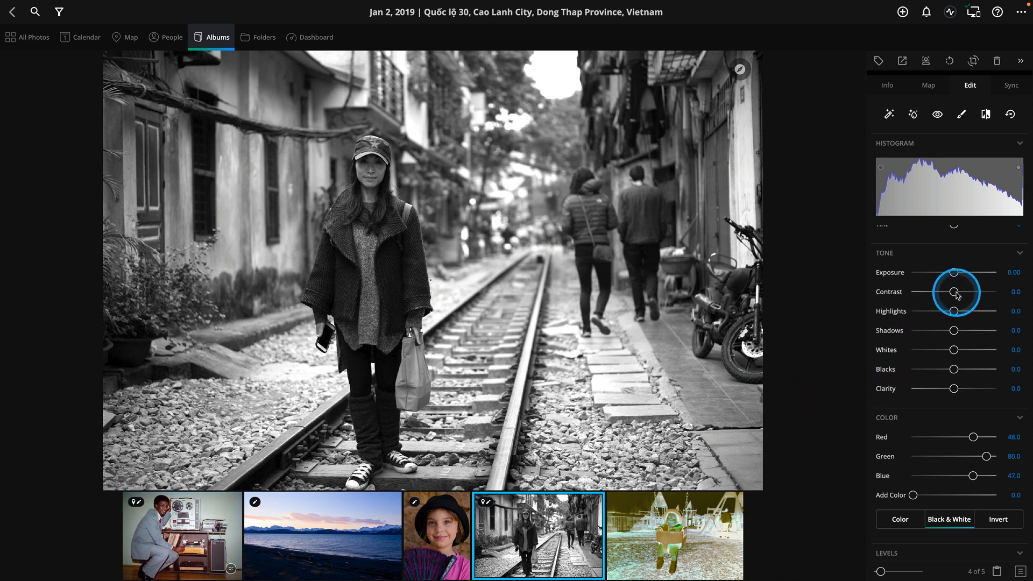
pyautogui.moveTo(957, 294); pyautogui.dragTo(967, 294)
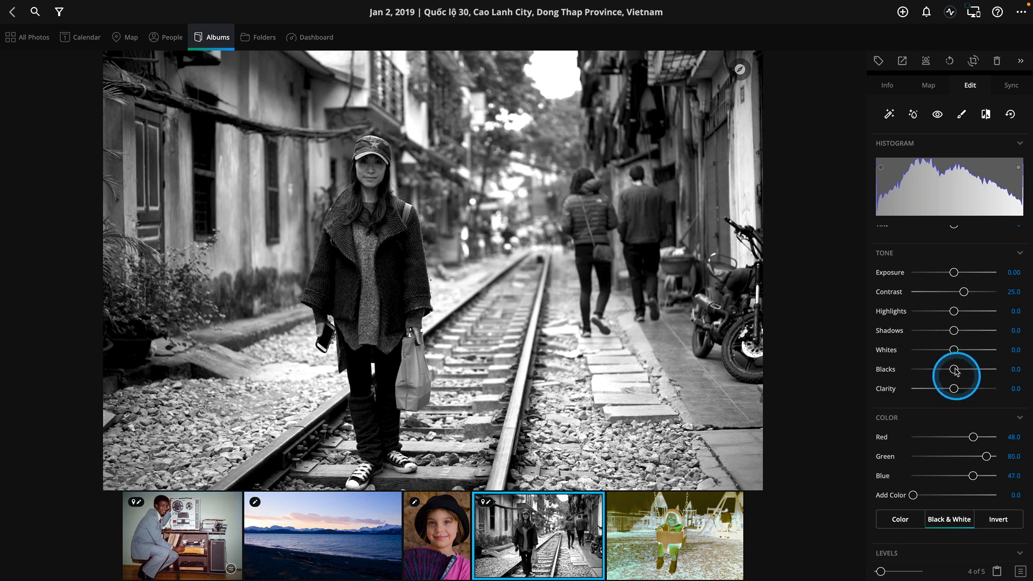
pyautogui.moveTo(957, 374); pyautogui.dragTo(953, 374)
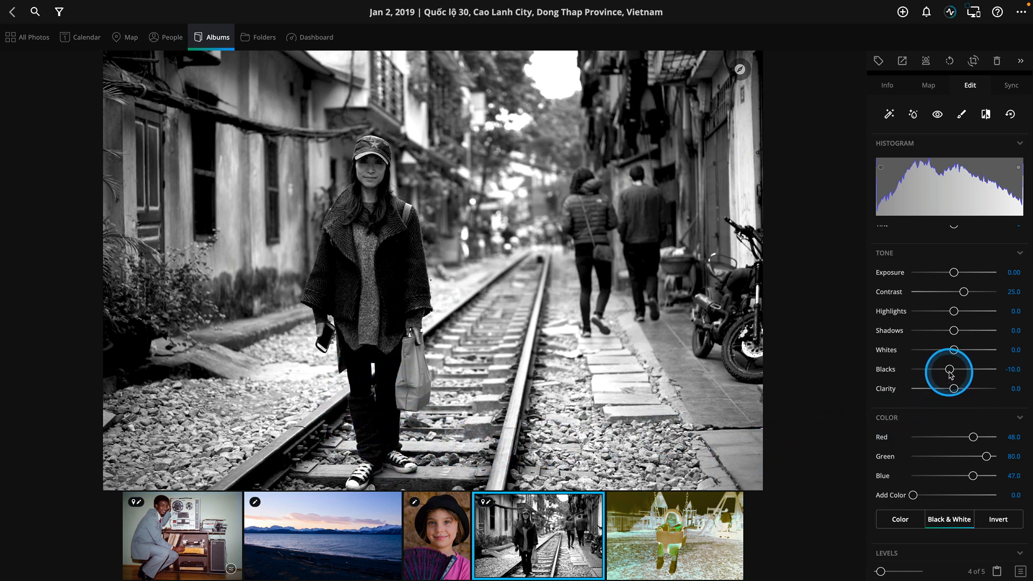
pyautogui.moveTo(950, 370); pyautogui.dragTo(953, 373)
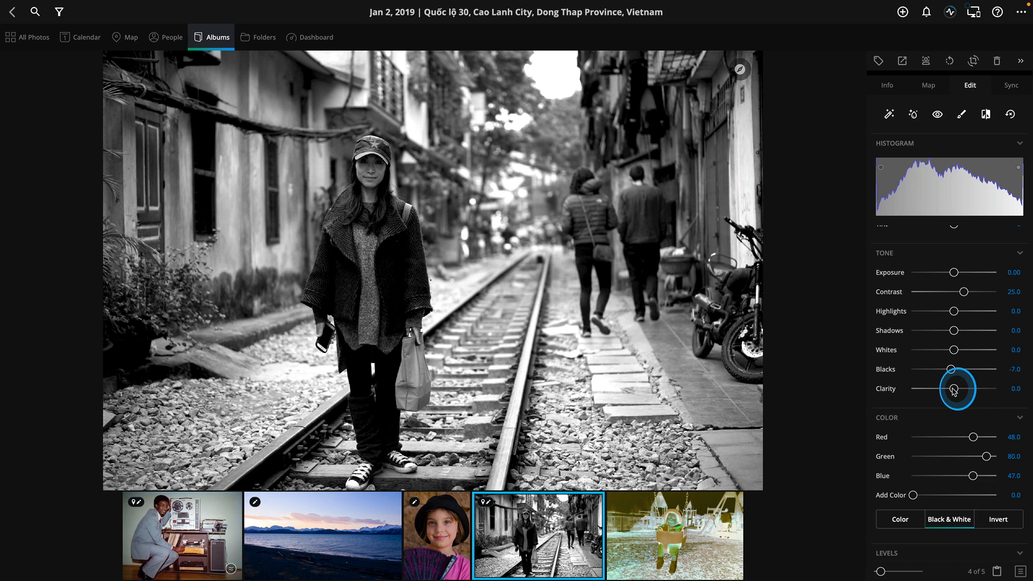
pyautogui.moveTo(954, 390); pyautogui.dragTo(976, 392)
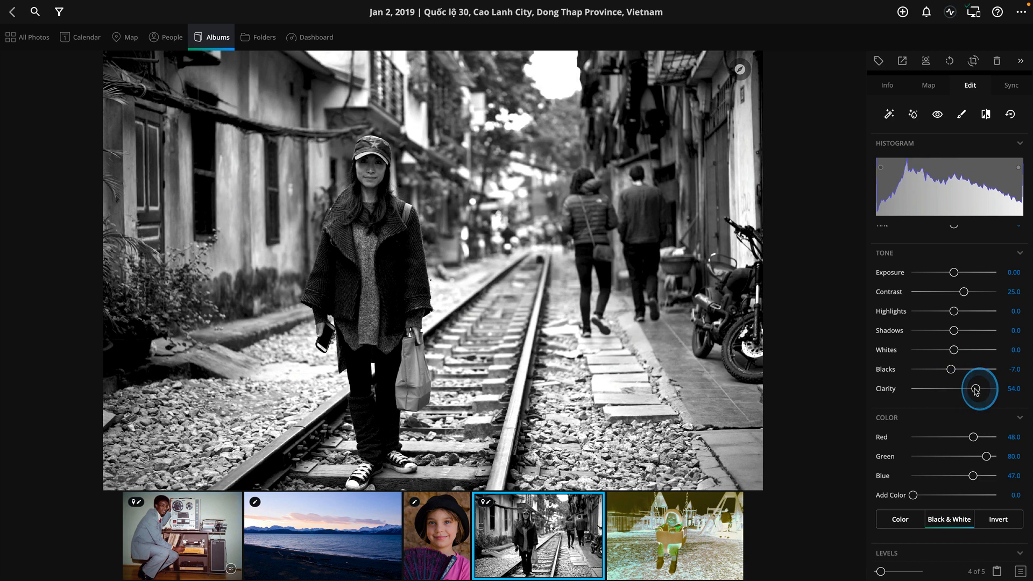
pyautogui.click(972, 390)
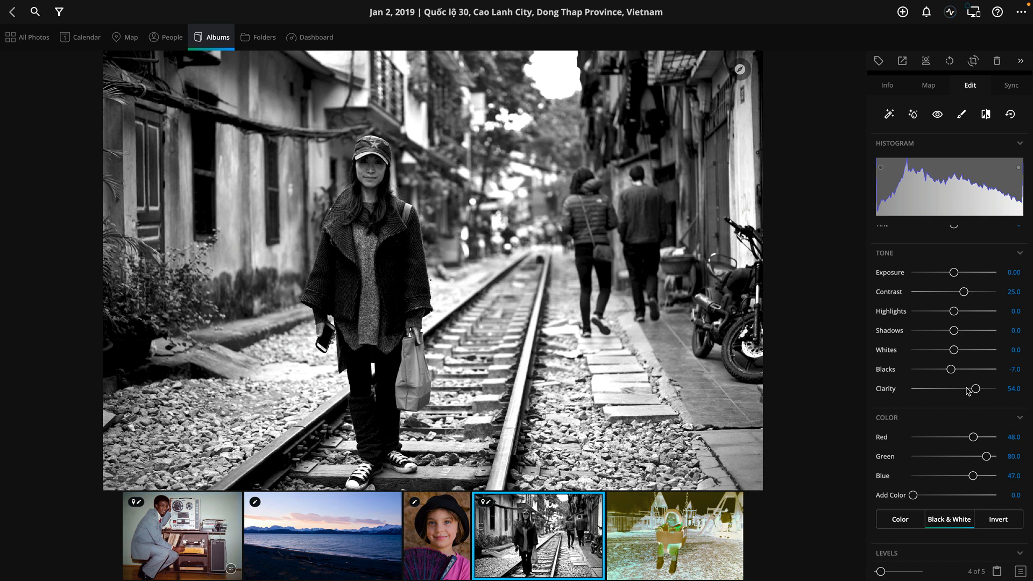
pyautogui.moveTo(969, 391)
pyautogui.mouseDown()
pyautogui.moveTo(991, 389)
pyautogui.moveTo(975, 392)
pyautogui.mouseUp()
pyautogui.moveTo(973, 394); pyautogui.dragTo(972, 395)
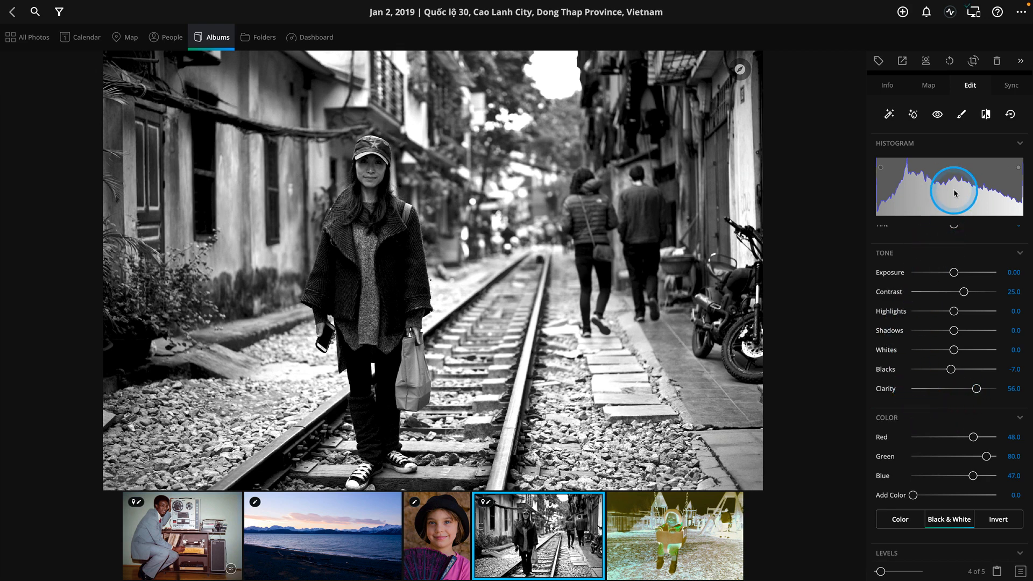
pyautogui.click(988, 115)
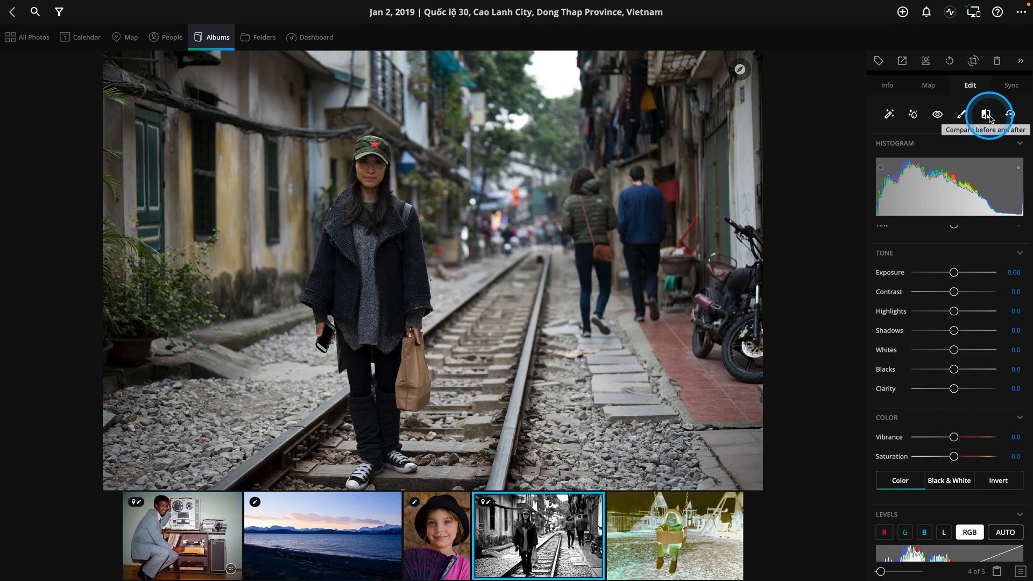
pyautogui.click(988, 115)
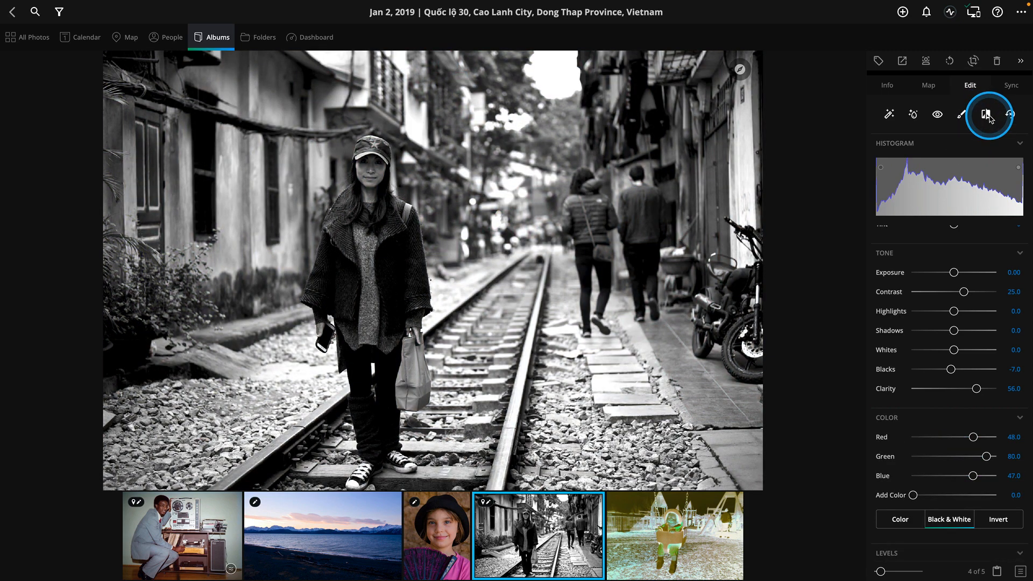
# - Invert the colours of the scanned negative showing a child in a swing and apply automatic levels
pyautogui.click(702, 540)
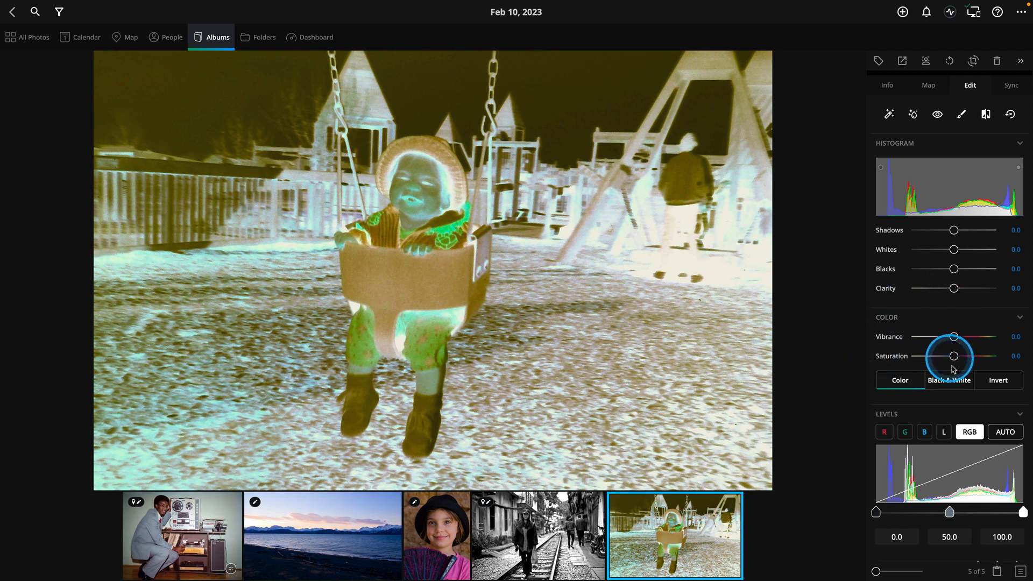
pyautogui.click(1004, 385)
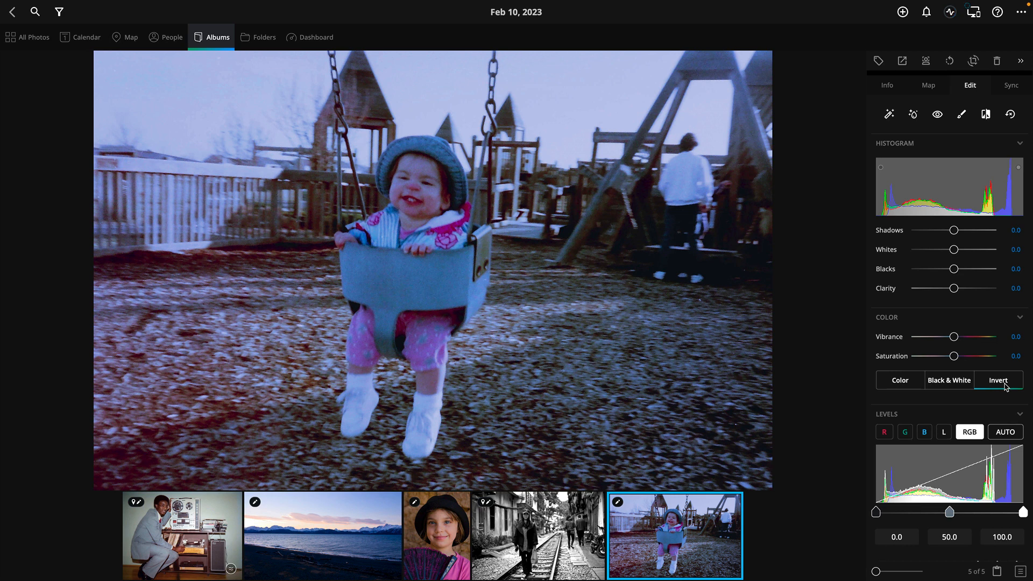
pyautogui.click(909, 421)
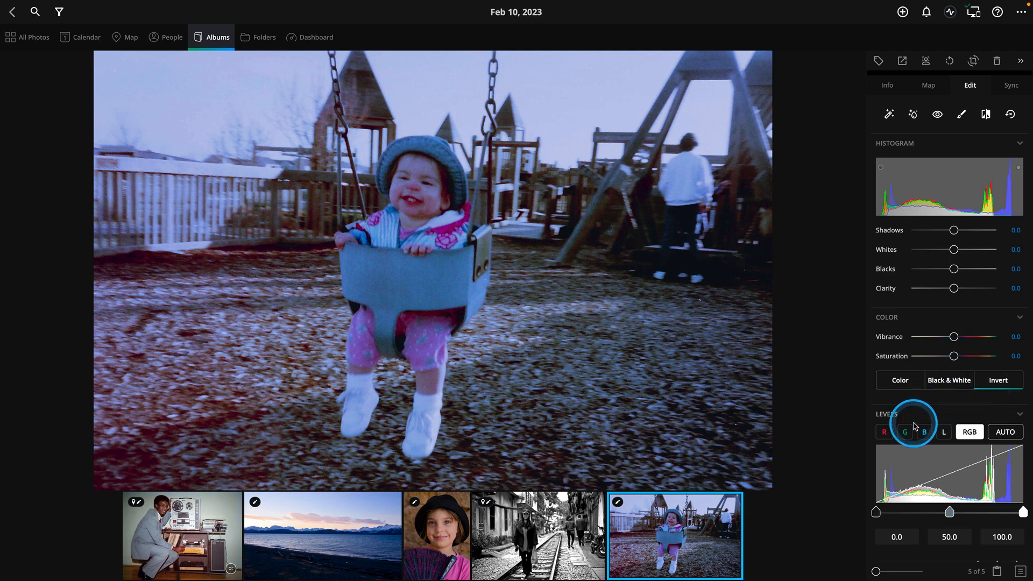
pyautogui.click(1013, 436)
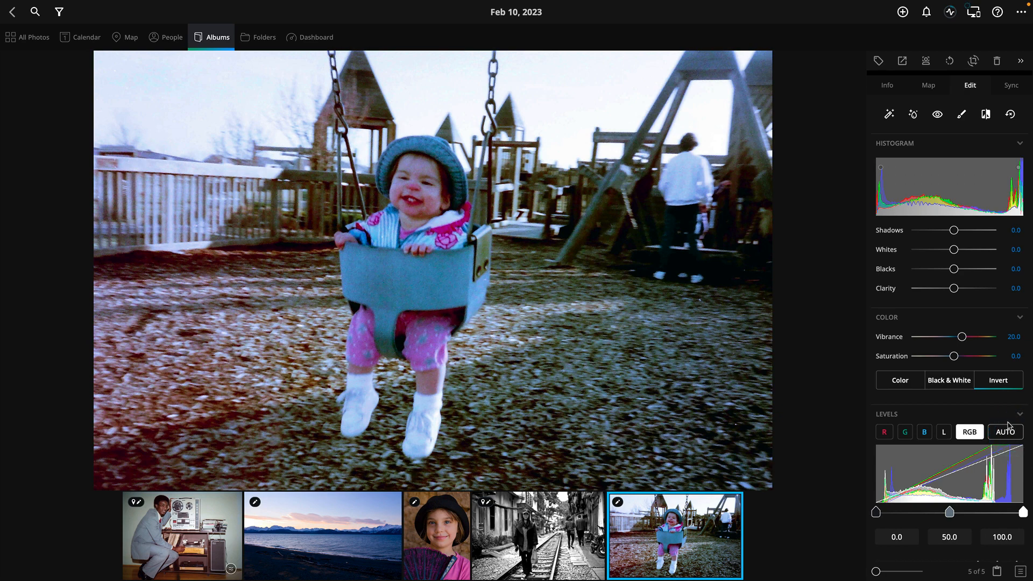
# - Set the swing photo's levels midpoints to 51.0 for the red channel and 48.2 for the green channel
pyautogui.scroll(-1, 995, 400)
pyautogui.scroll(-1, 994, 401)
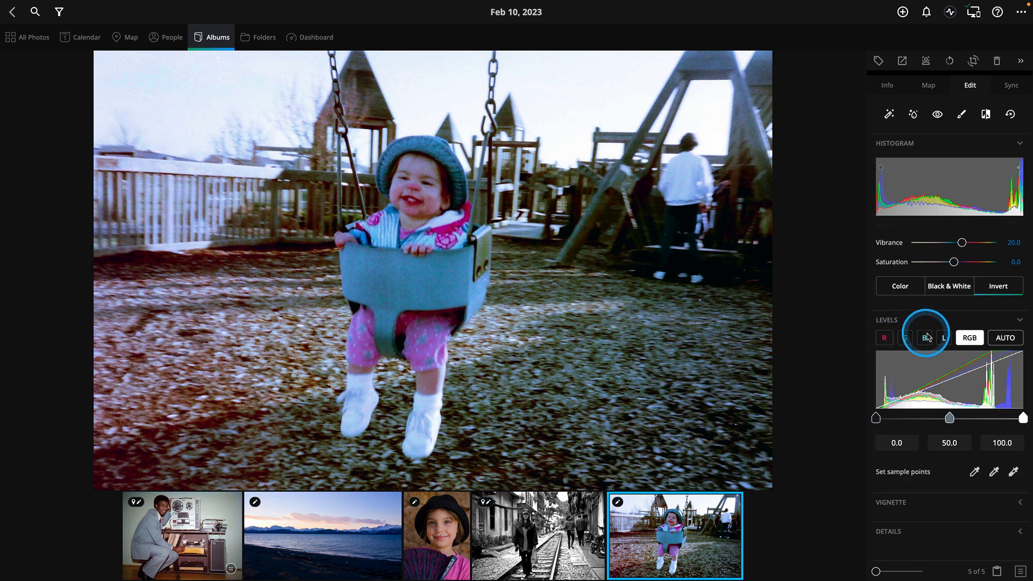
pyautogui.scroll(1, 927, 337)
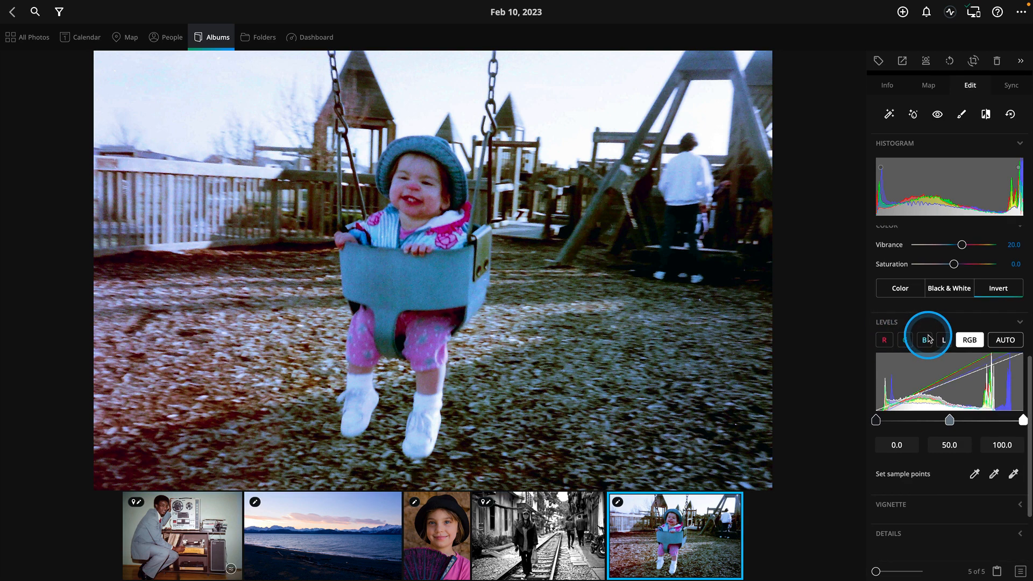
pyautogui.click(884, 340)
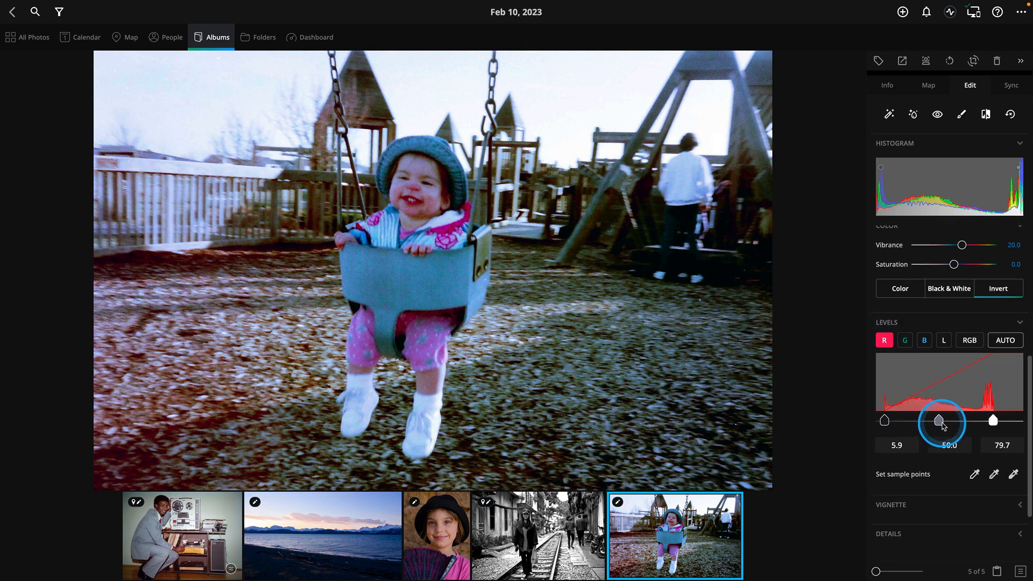
pyautogui.moveTo(942, 423)
pyautogui.mouseDown()
pyautogui.moveTo(934, 424)
pyautogui.moveTo(945, 424)
pyautogui.mouseUp()
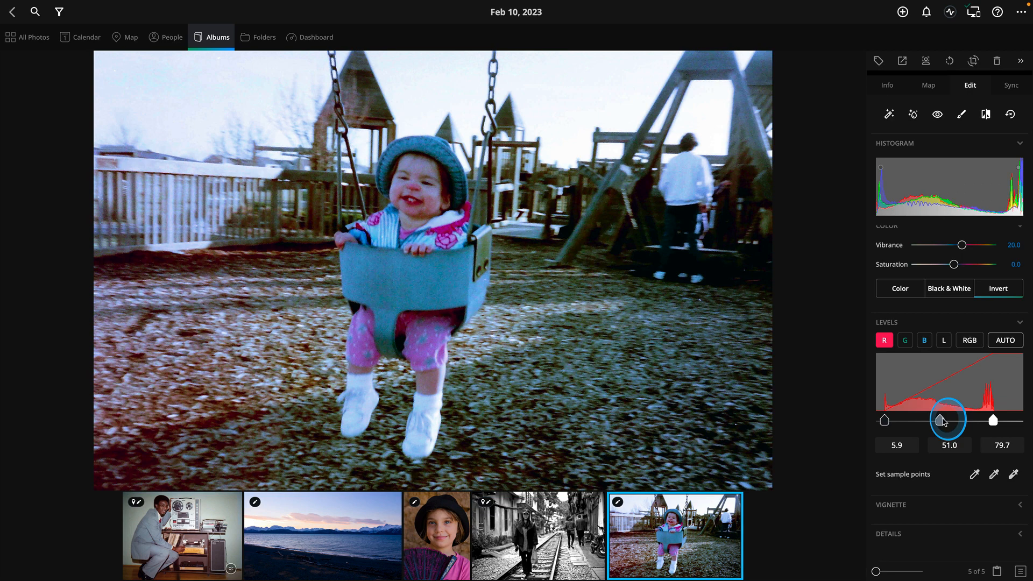
pyautogui.click(906, 344)
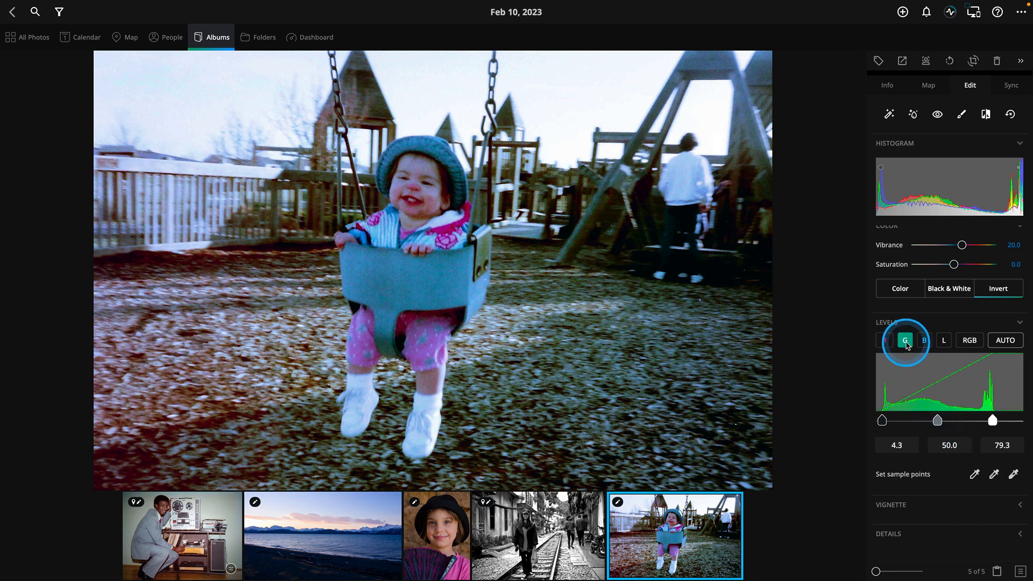
pyautogui.moveTo(938, 421); pyautogui.dragTo(939, 423)
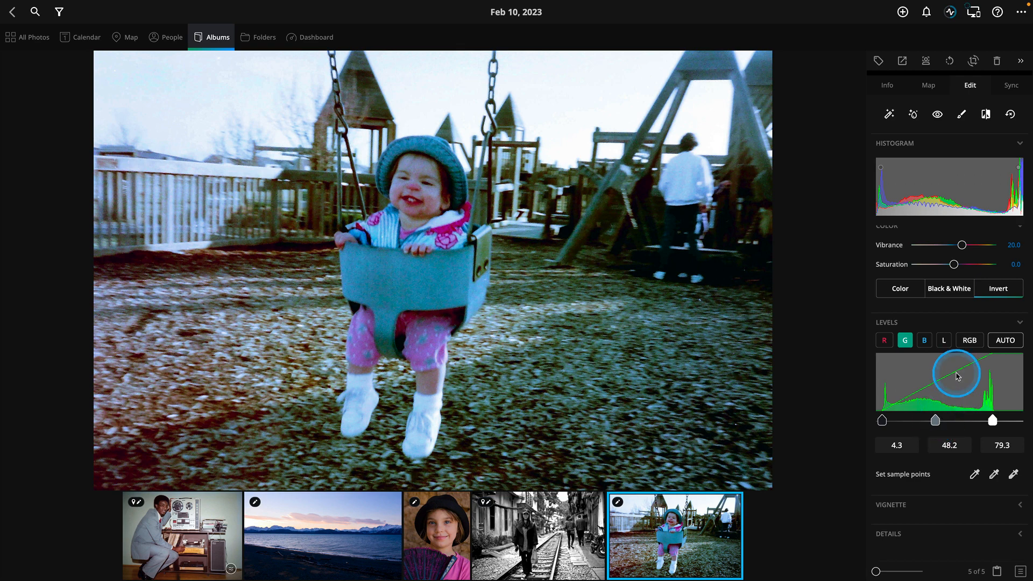
# - Set the swing photo's levels midpoints to 51.6 for blue and 45.9 for luminance, and compare the result with the original
pyautogui.click(925, 340)
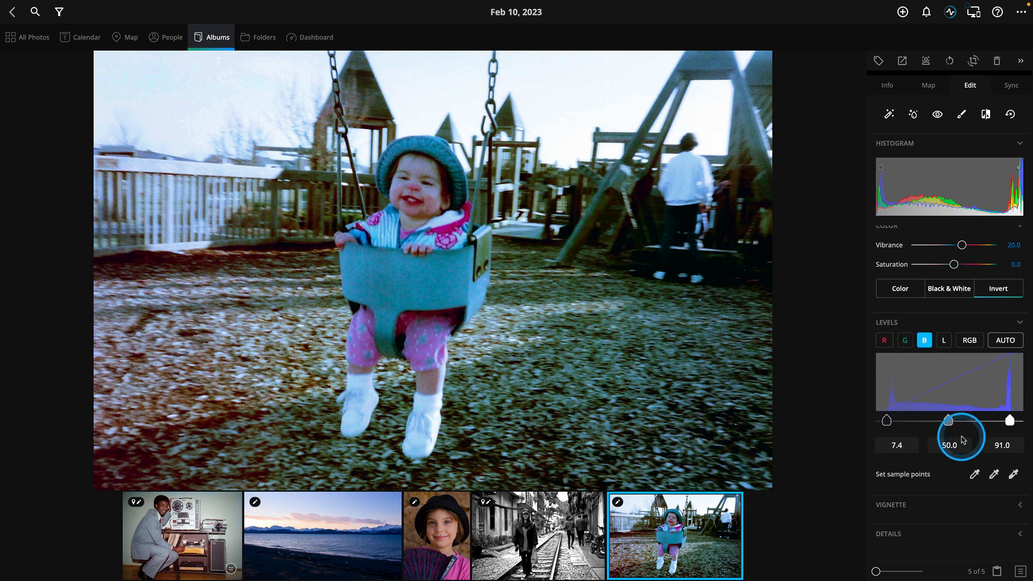
pyautogui.moveTo(948, 421); pyautogui.dragTo(951, 425)
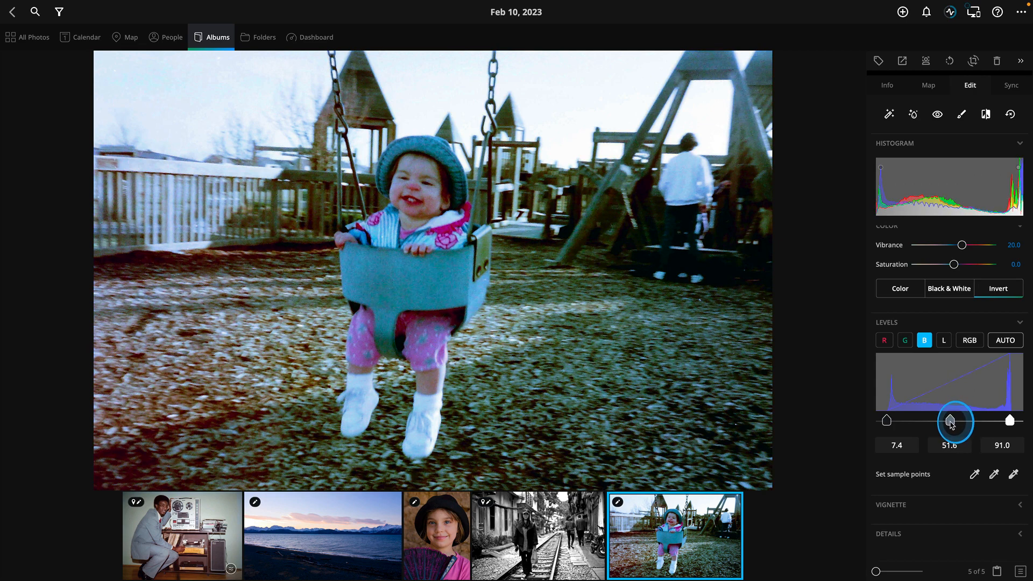
pyautogui.click(945, 343)
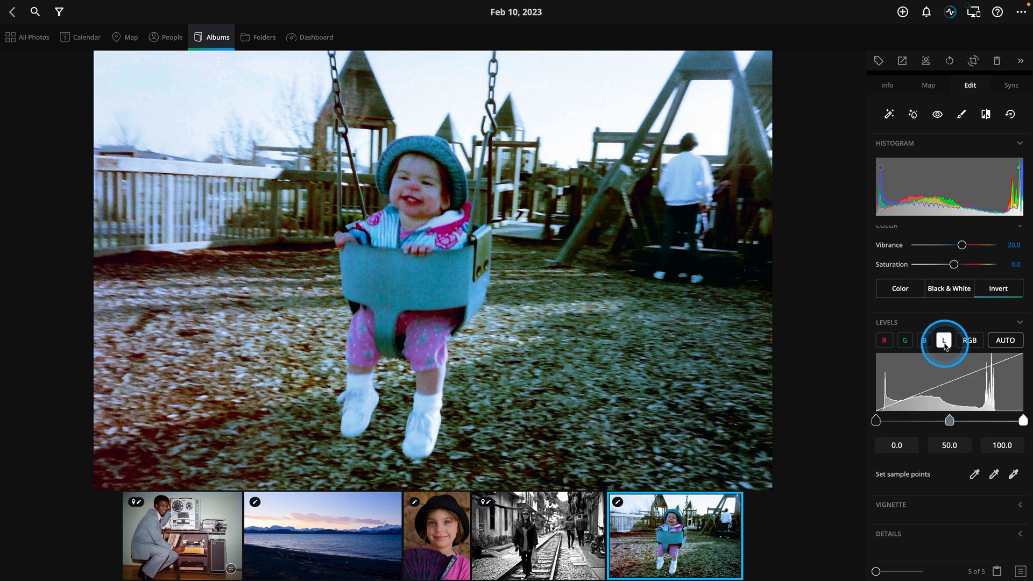
pyautogui.moveTo(950, 421)
pyautogui.mouseDown()
pyautogui.moveTo(936, 426)
pyautogui.moveTo(960, 423)
pyautogui.moveTo(944, 424)
pyautogui.mouseUp()
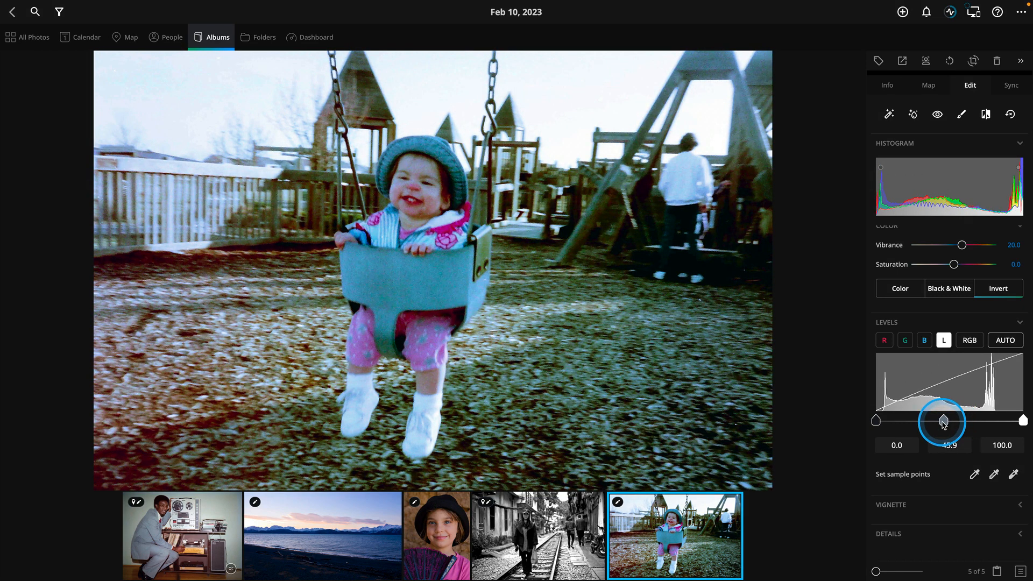
pyautogui.click(986, 116)
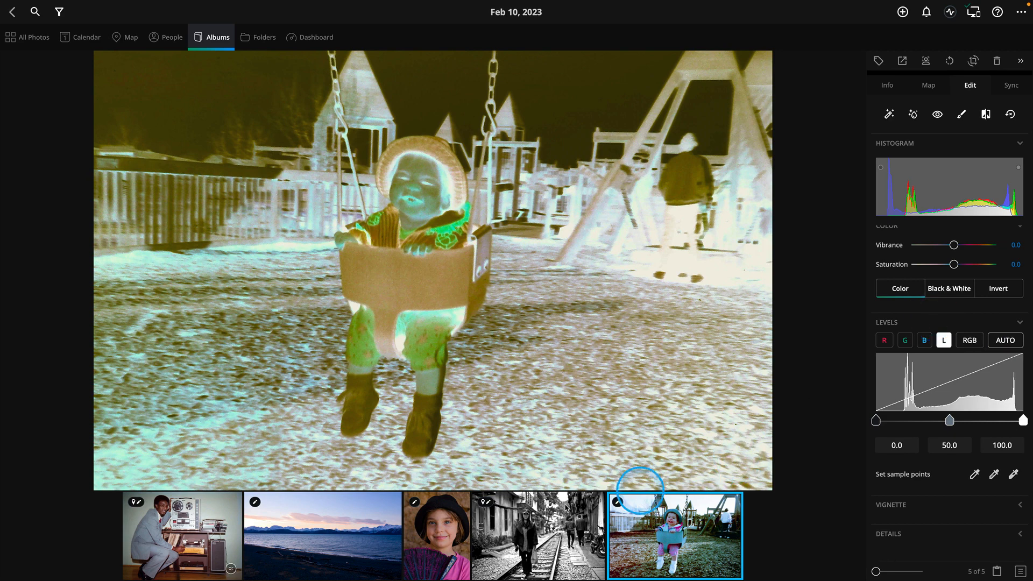
# - View the edited portrait of the girl in the hat again and open the program's help options
pyautogui.click(444, 541)
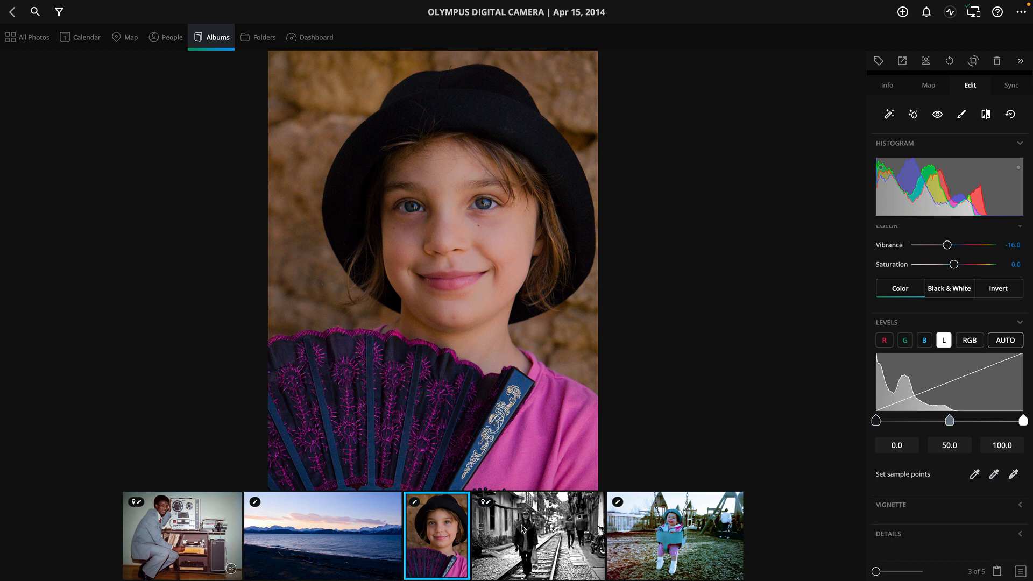
pyautogui.click(746, 439)
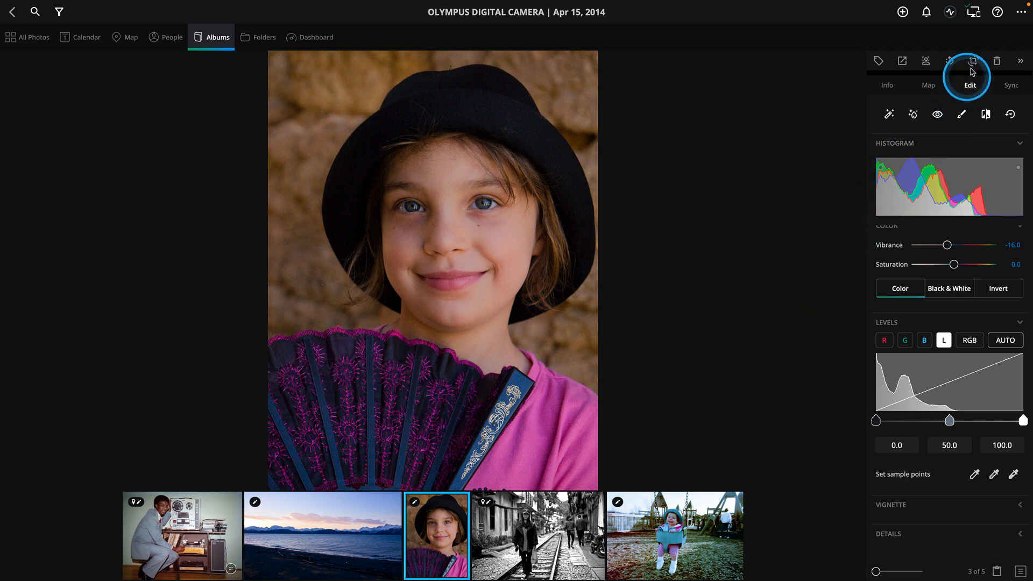
pyautogui.click(998, 12)
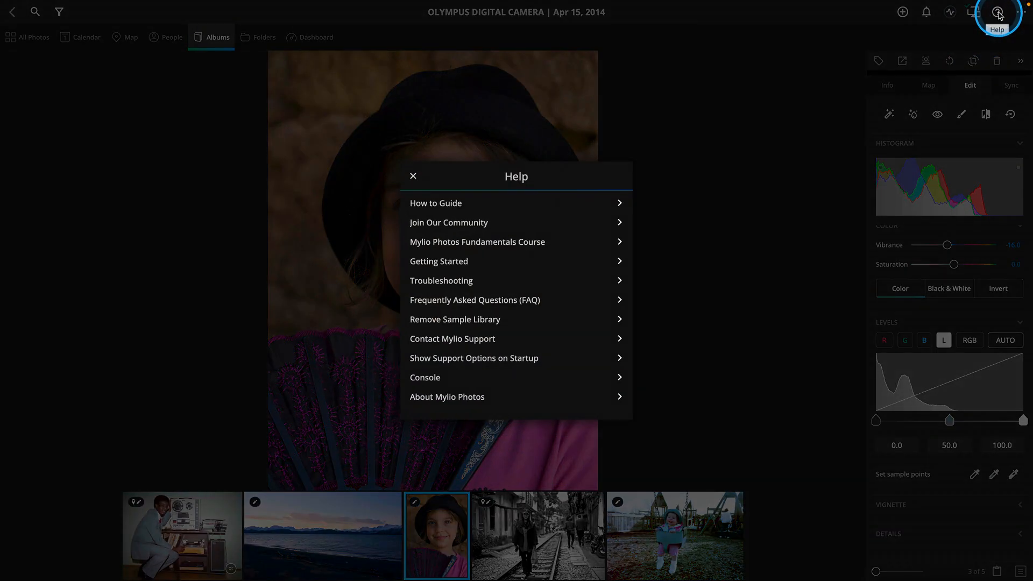